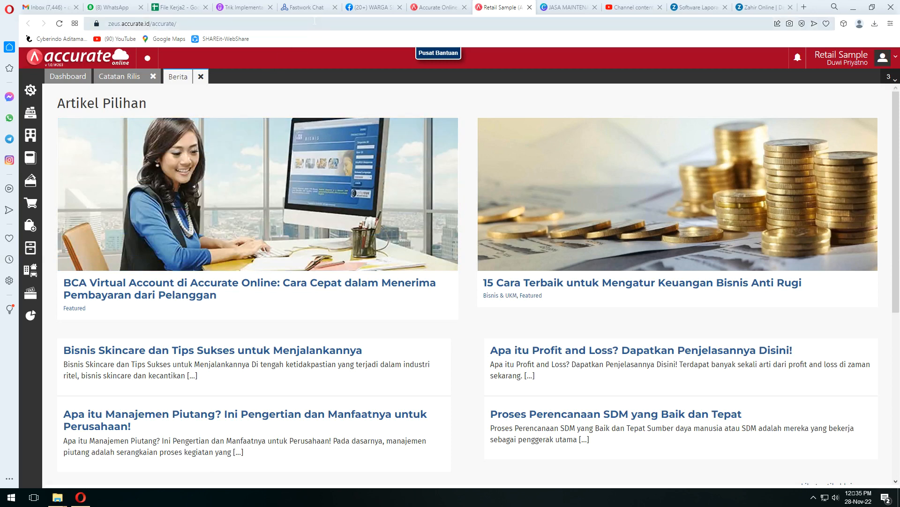
{"action": "left_click", "coordinate": [315, 23]}
{"action": "key", "text": "End"}
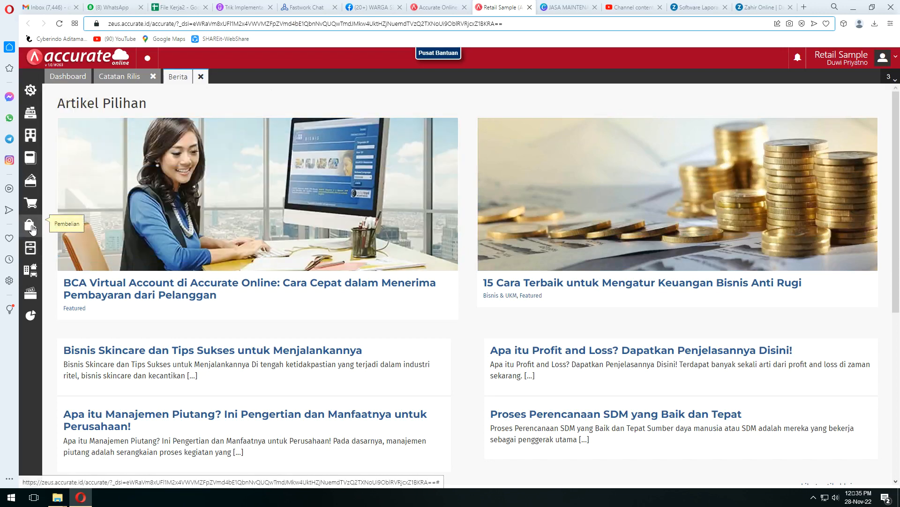
Review the features offered in the Pengaturan, Accurate POS, Perusahaan, Buku Besar, Kas & Bank and Penjualan modules
{"action": "left_click", "coordinate": [31, 90]}
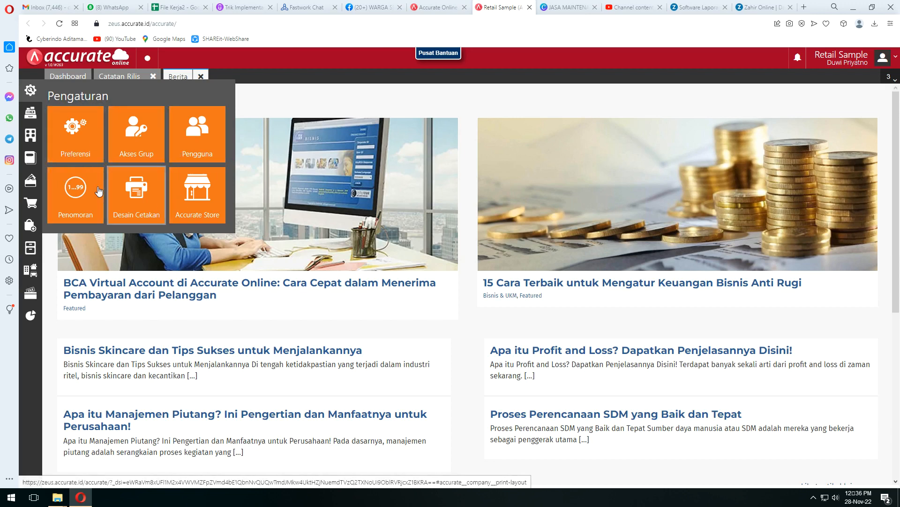
{"action": "mouse_move", "coordinate": [31, 113]}
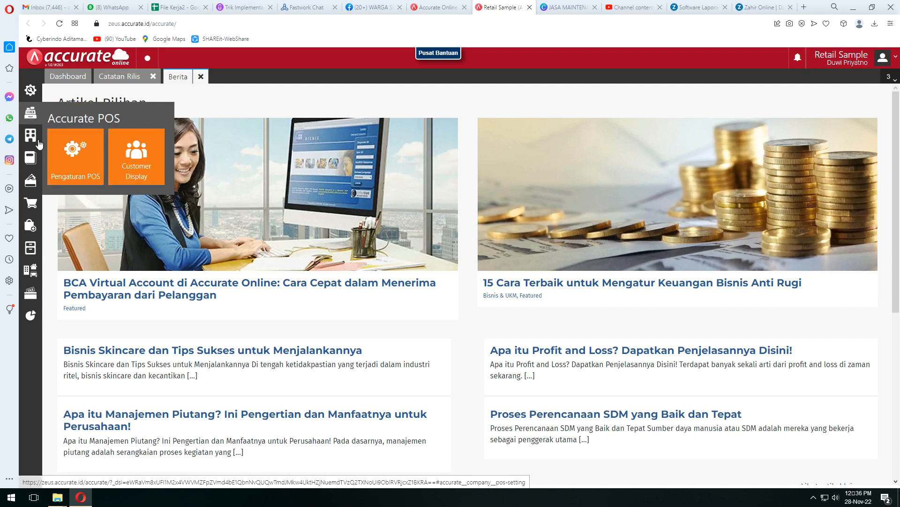
{"action": "mouse_move", "coordinate": [31, 138]}
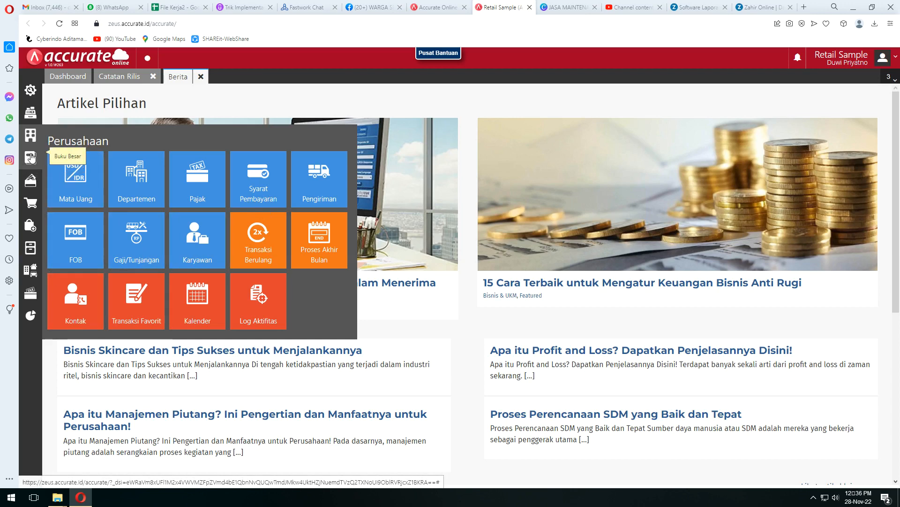
{"action": "left_click", "coordinate": [31, 158]}
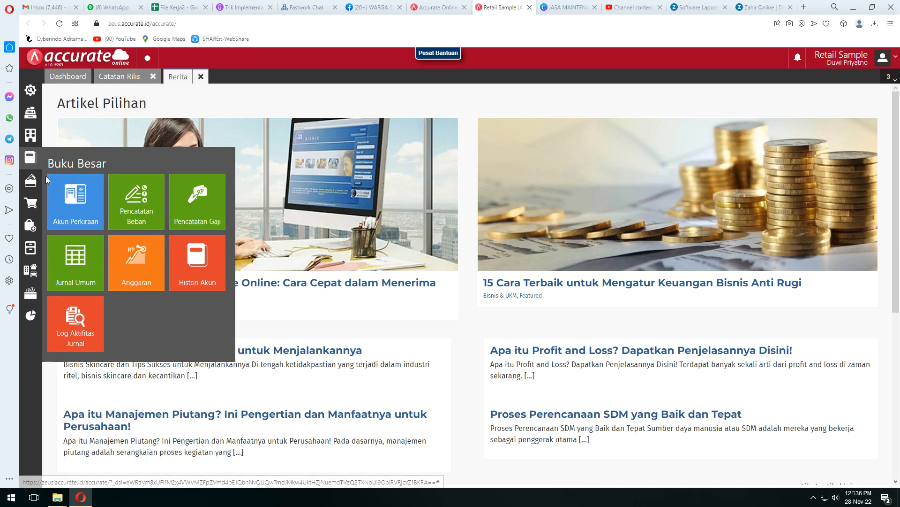
{"action": "mouse_move", "coordinate": [30, 187]}
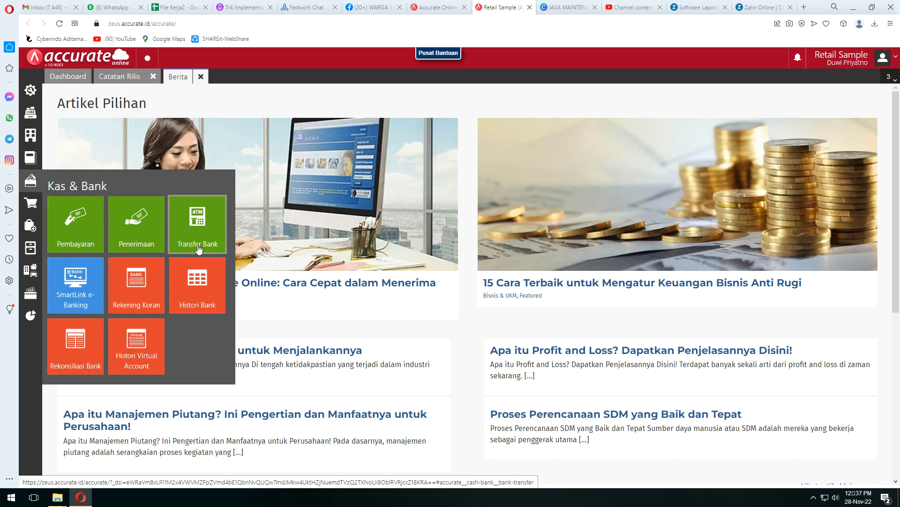
{"action": "left_click", "coordinate": [32, 205]}
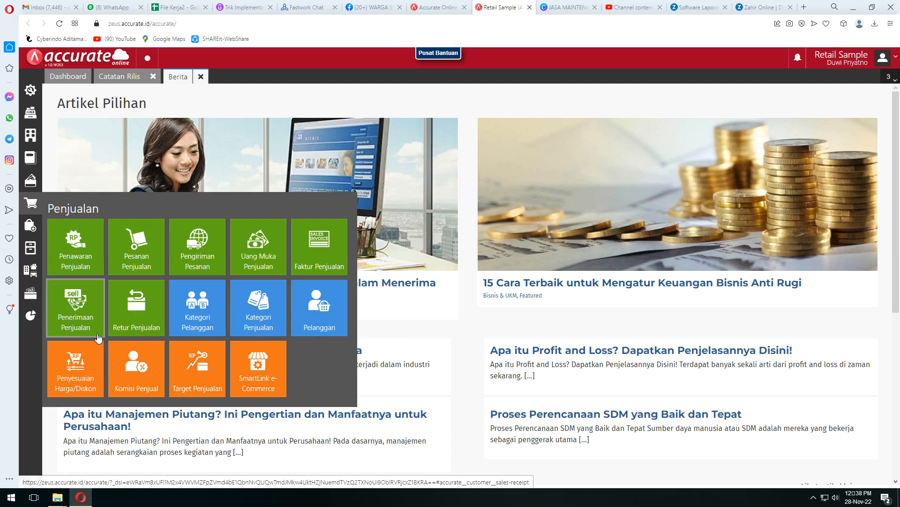
Review the features offered in the Pembelian, Persediaan, Aset Tetap, SmartLink Tax and Daftar Laporan modules
{"action": "mouse_move", "coordinate": [32, 236]}
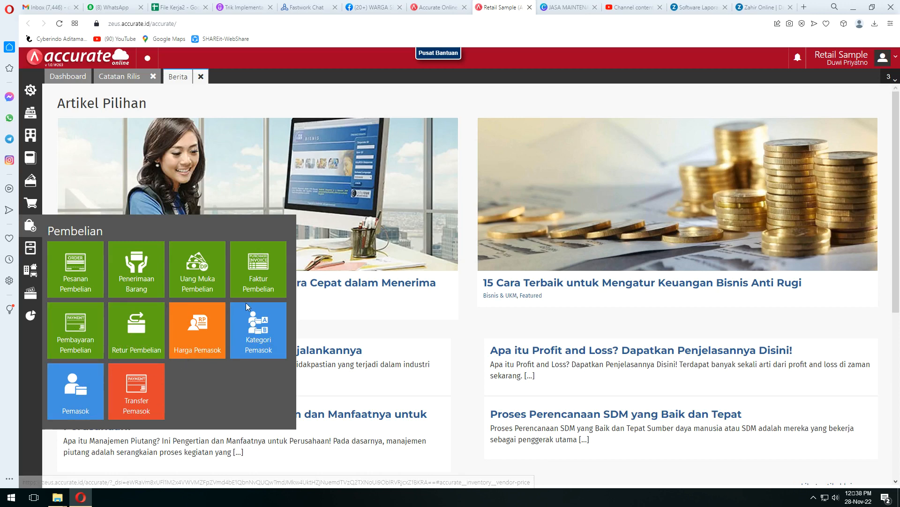
{"action": "left_click", "coordinate": [31, 248]}
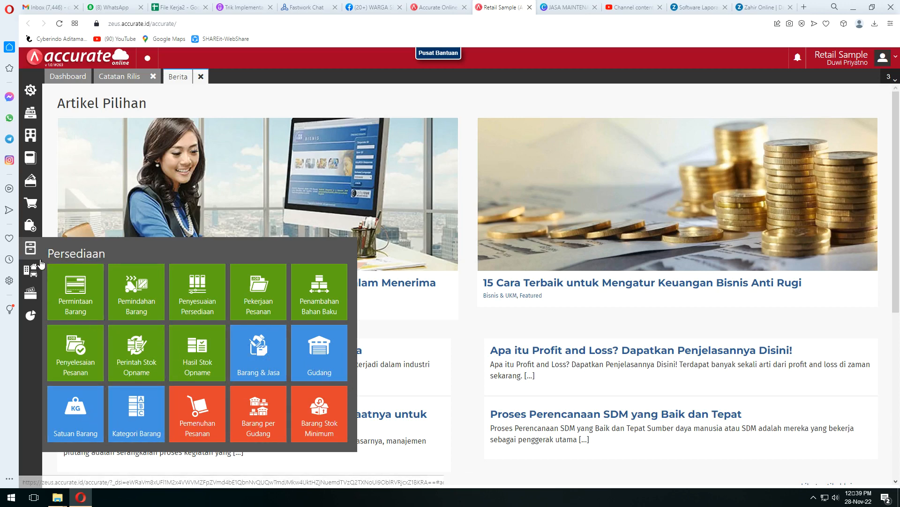
{"action": "mouse_move", "coordinate": [32, 273]}
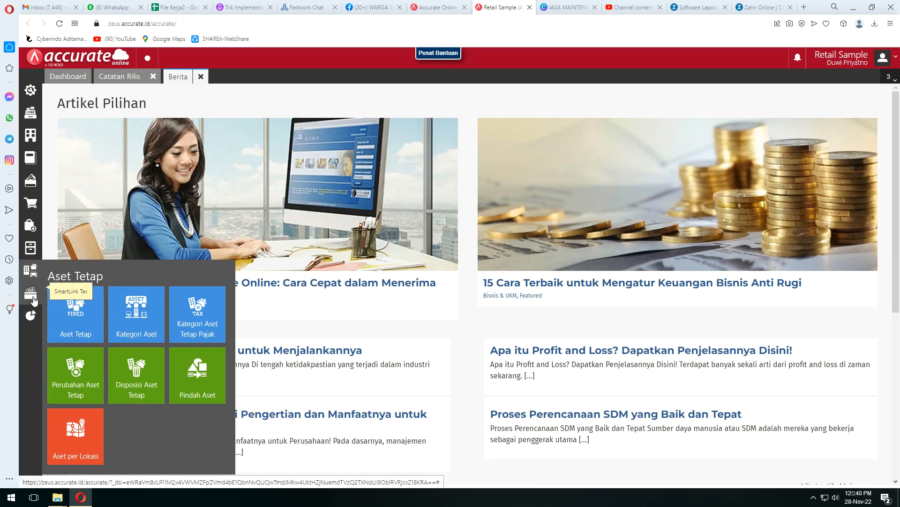
{"action": "mouse_move", "coordinate": [33, 295]}
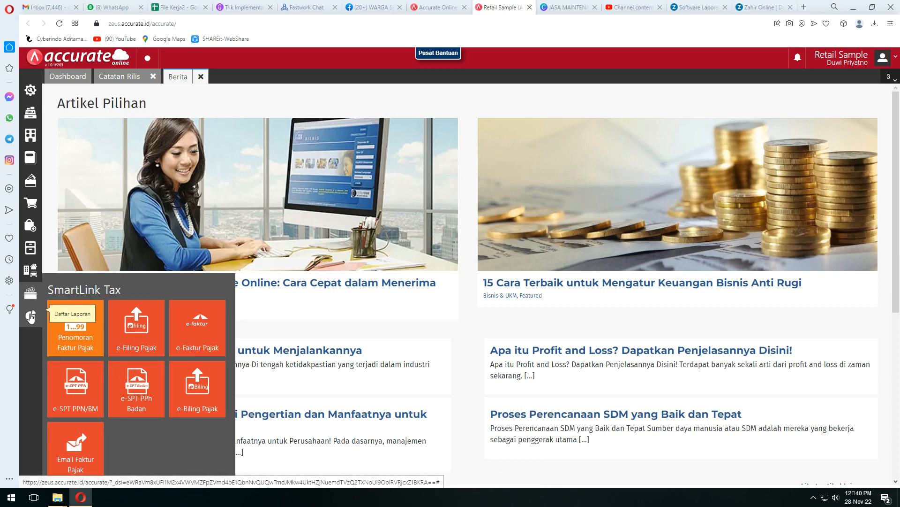
{"action": "mouse_move", "coordinate": [30, 317]}
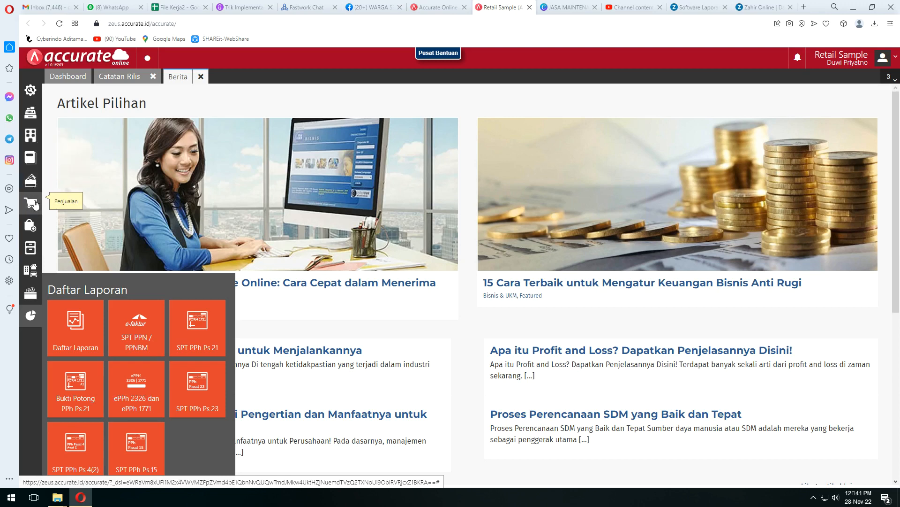
Start a new purchase invoice (Faktur Pembelian) for the supplier ASMUS, keeping the date 28/11/2022
{"action": "left_click", "coordinate": [31, 227]}
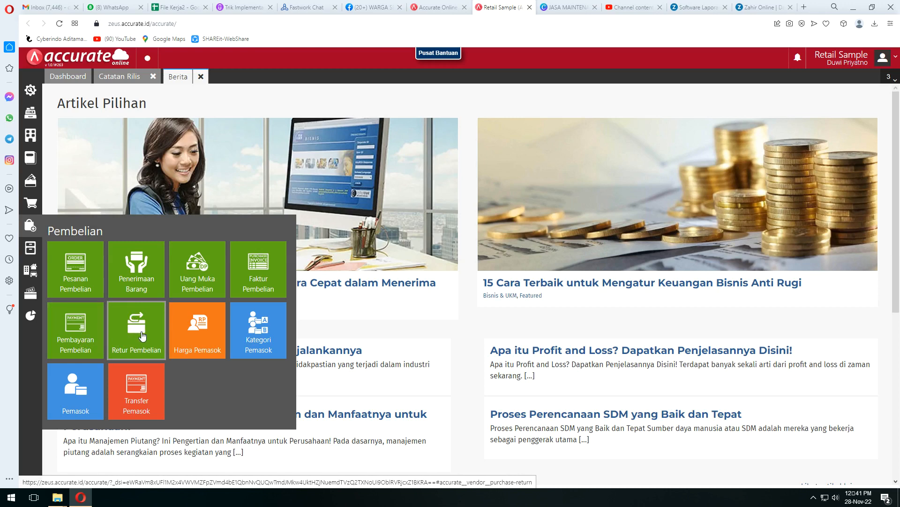
{"action": "left_click", "coordinate": [263, 280]}
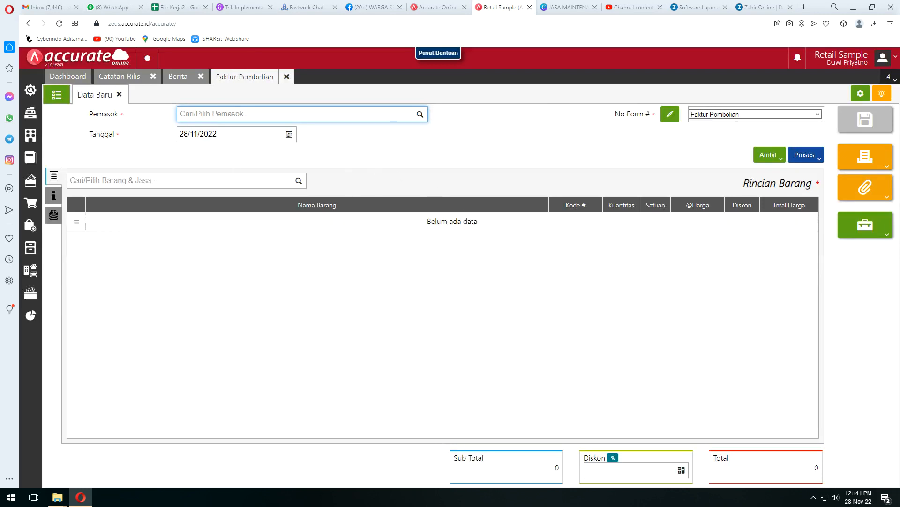
{"action": "left_click", "coordinate": [420, 115]}
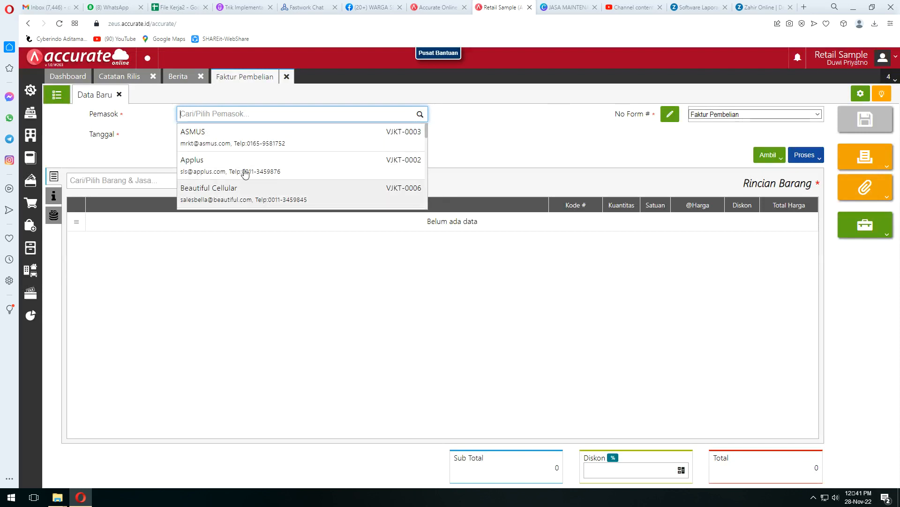
{"action": "left_click", "coordinate": [276, 148]}
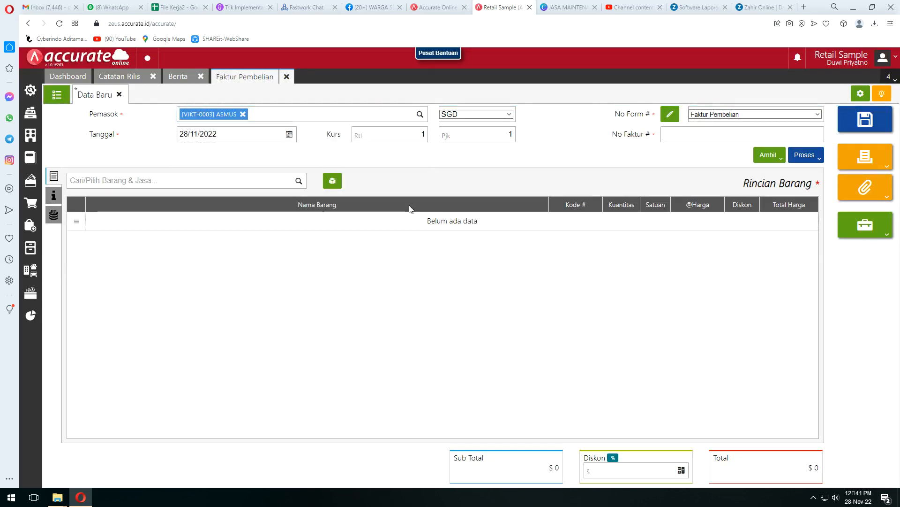
{"action": "left_click", "coordinate": [290, 134]}
{"action": "left_click", "coordinate": [289, 134]}
Try to add Anti Gores Iphone 5 to the purchase invoice, and fill in the required invoice number
{"action": "left_click", "coordinate": [300, 183]}
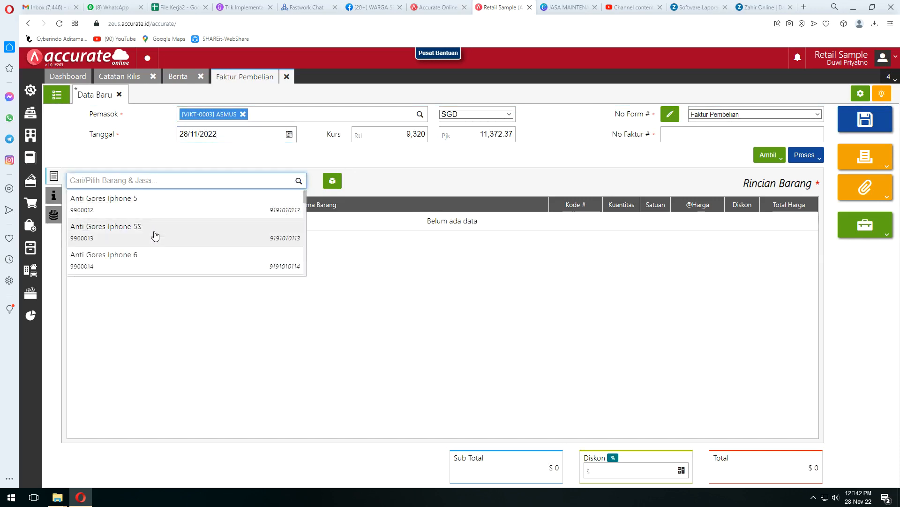
{"action": "left_click", "coordinate": [138, 206]}
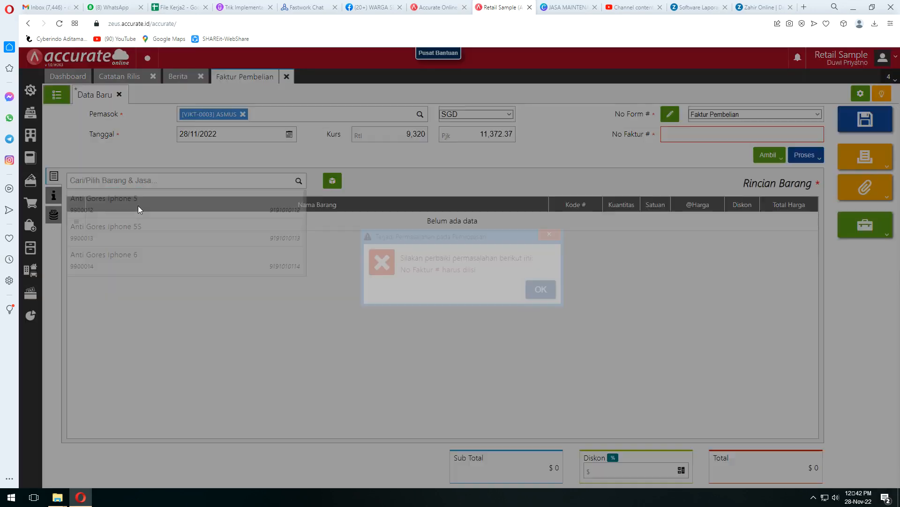
{"action": "left_click", "coordinate": [540, 289]}
{"action": "left_click", "coordinate": [675, 135]}
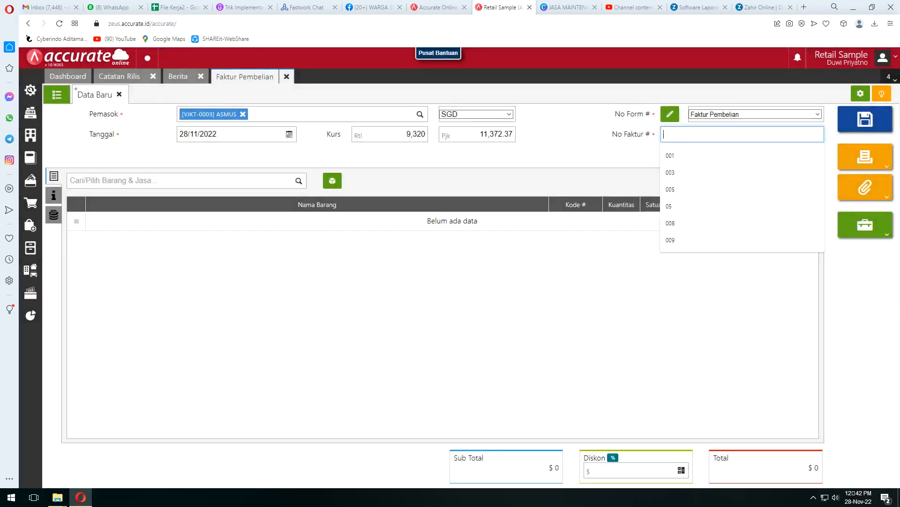
{"action": "type", "text": "689798"}
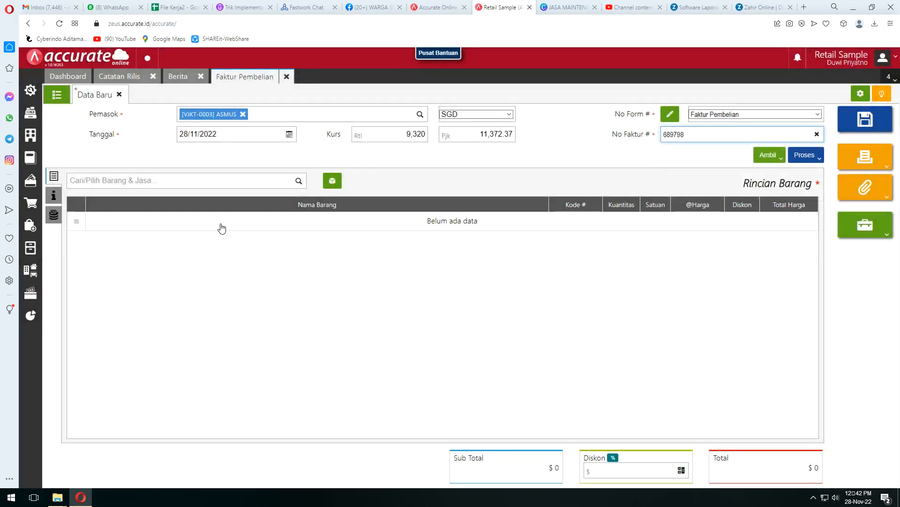
Add 1 PCS of Anti Gores Iphone 5 to the purchase invoice at a unit price of 50,000
{"action": "left_click", "coordinate": [296, 181]}
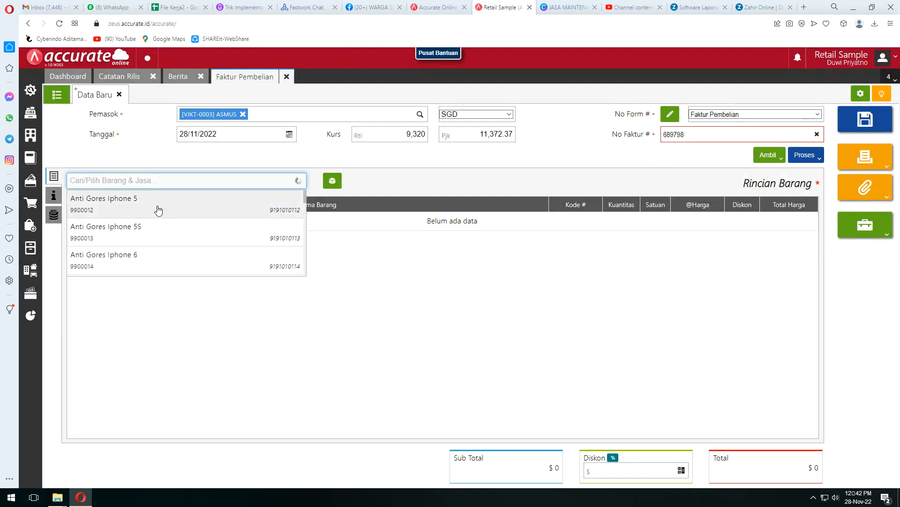
{"action": "left_click", "coordinate": [157, 205]}
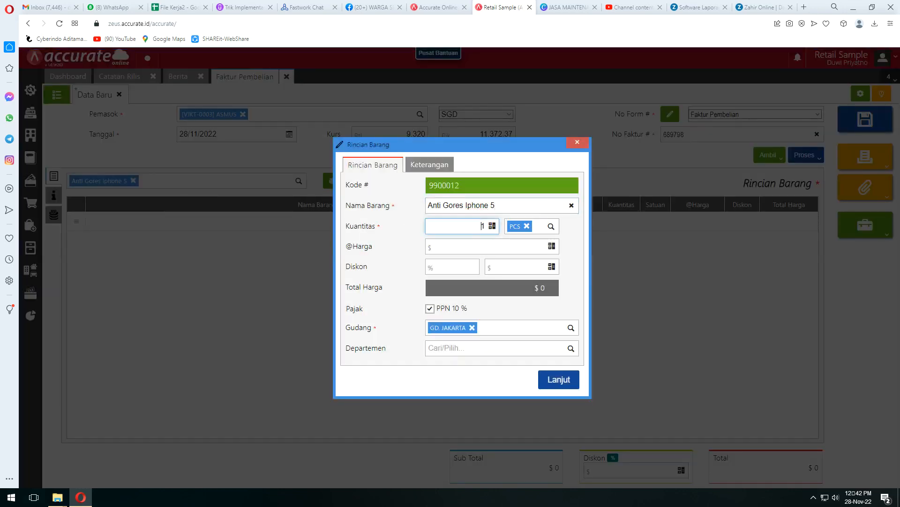
{"action": "key", "text": "Tab"}
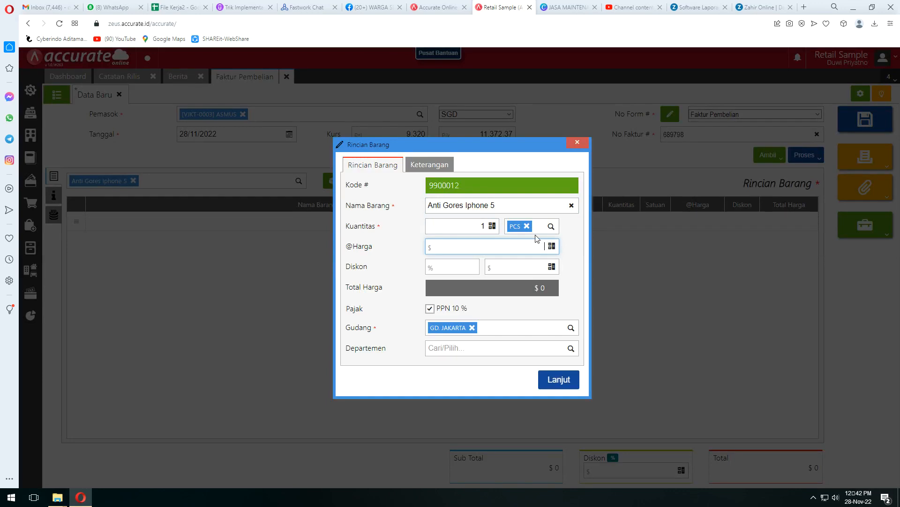
{"action": "type", "text": "500000"}
{"action": "left_click", "coordinate": [559, 380]}
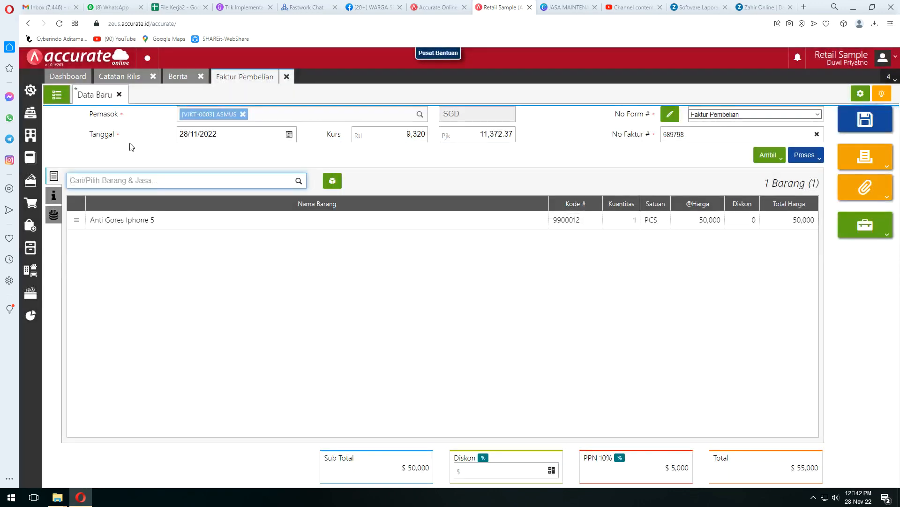
Review the purchase invoice's additional information and other costs, and close the invoice without saving it
{"action": "left_click", "coordinate": [51, 197]}
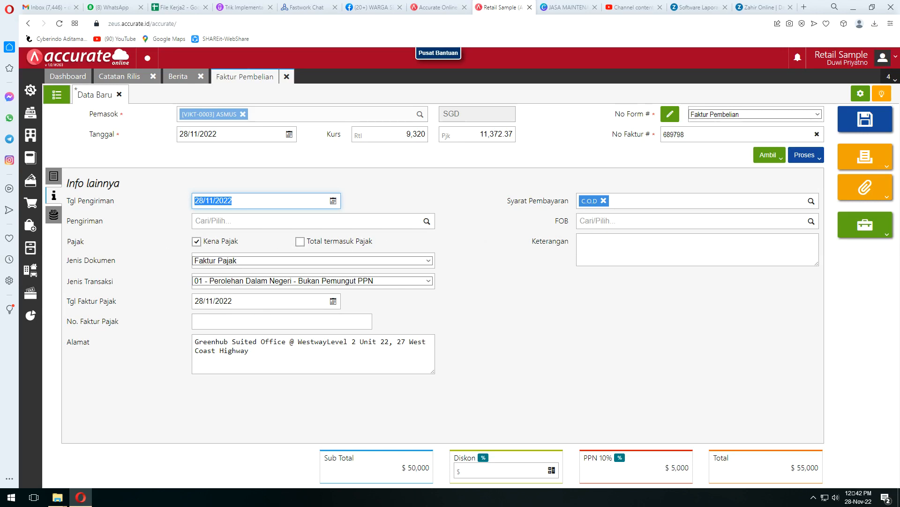
{"action": "left_click", "coordinate": [54, 214]}
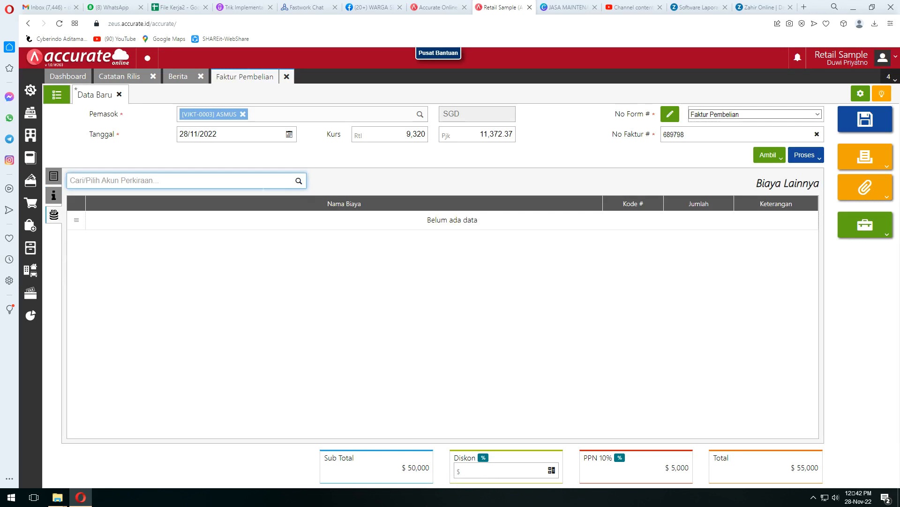
{"action": "left_click", "coordinate": [298, 182]}
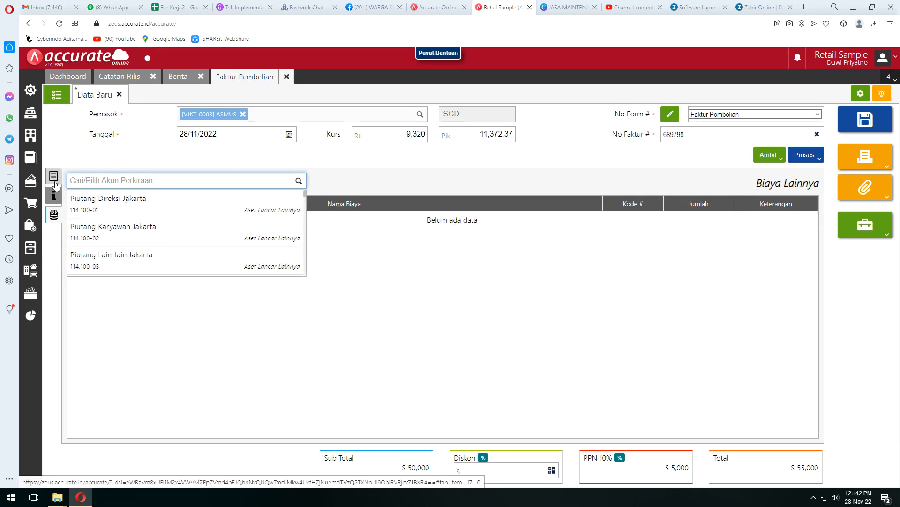
{"action": "left_click", "coordinate": [53, 176]}
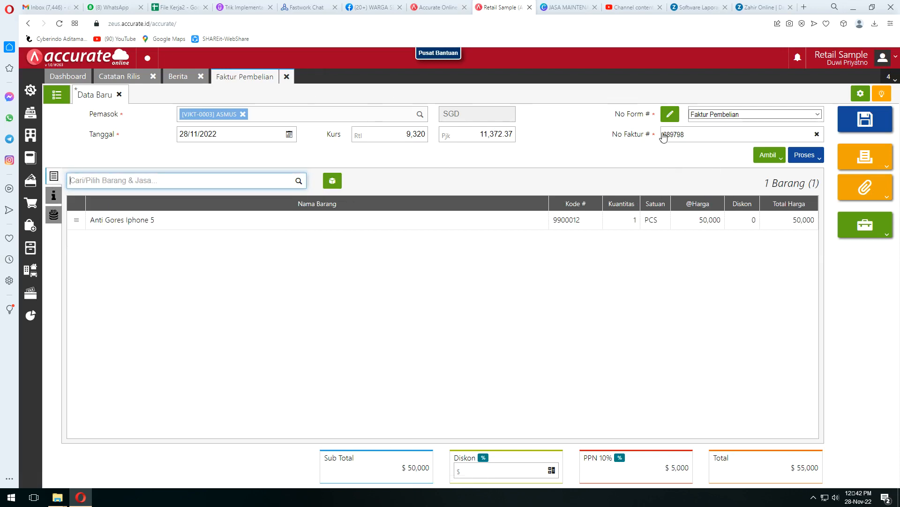
{"action": "left_click", "coordinate": [286, 80]}
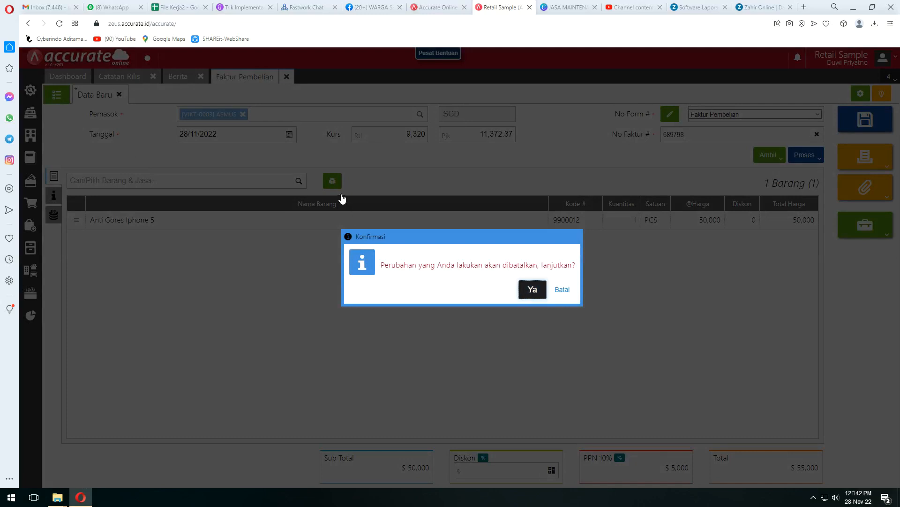
{"action": "left_click", "coordinate": [530, 290]}
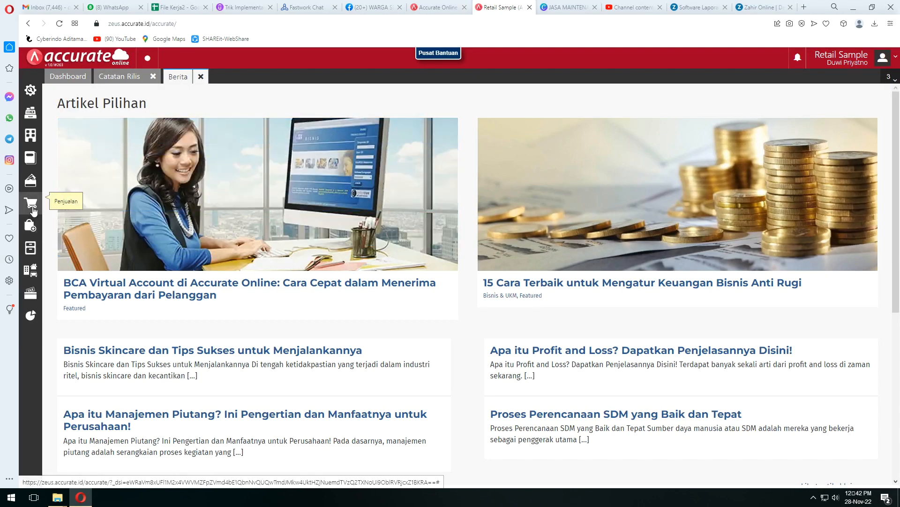
Start a new sales invoice (Faktur Penjualan) for the customer Abadi Phone Center, keeping the date 28/11/2022
{"action": "mouse_move", "coordinate": [32, 204]}
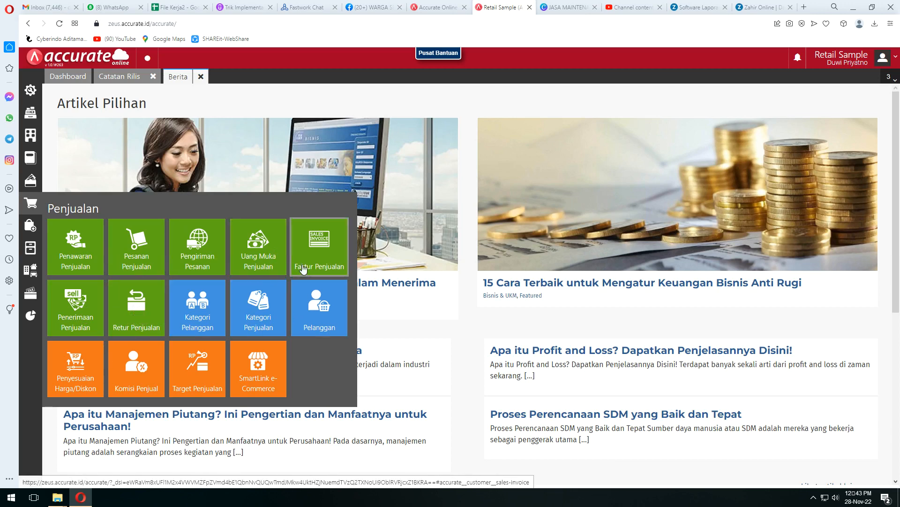
{"action": "left_click", "coordinate": [322, 246]}
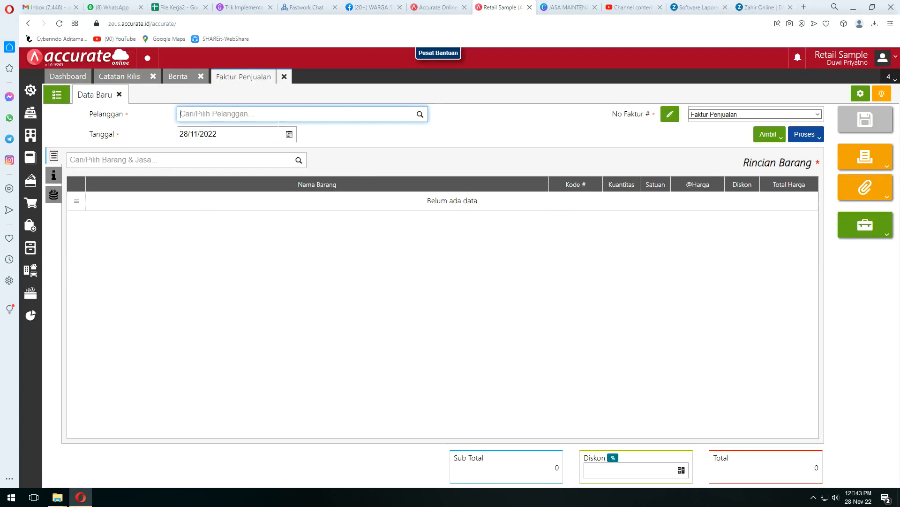
{"action": "left_click", "coordinate": [420, 115]}
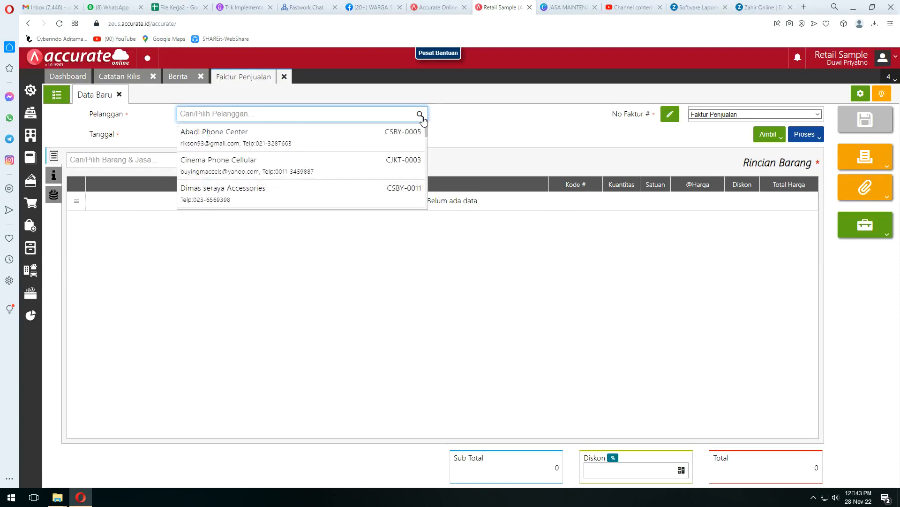
{"action": "left_click", "coordinate": [236, 137]}
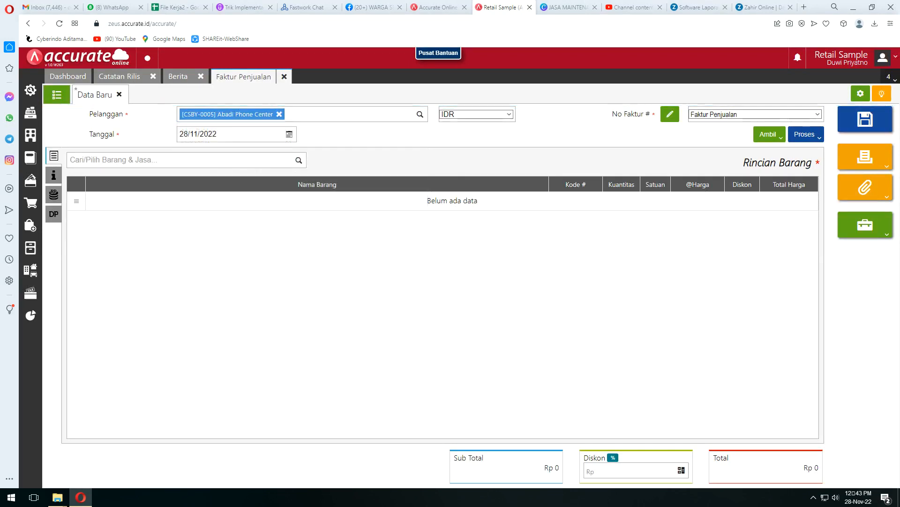
{"action": "left_click", "coordinate": [289, 134]}
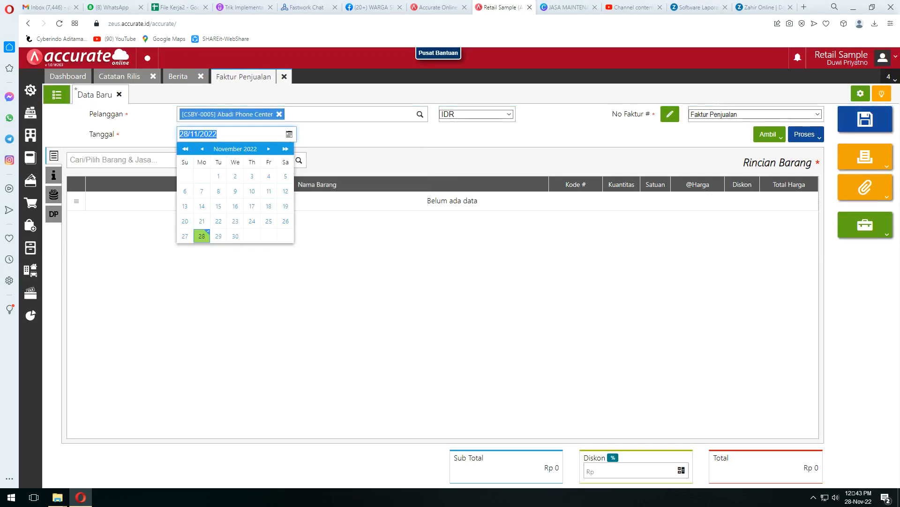
{"action": "left_click", "coordinate": [289, 134]}
{"action": "left_click", "coordinate": [353, 141]}
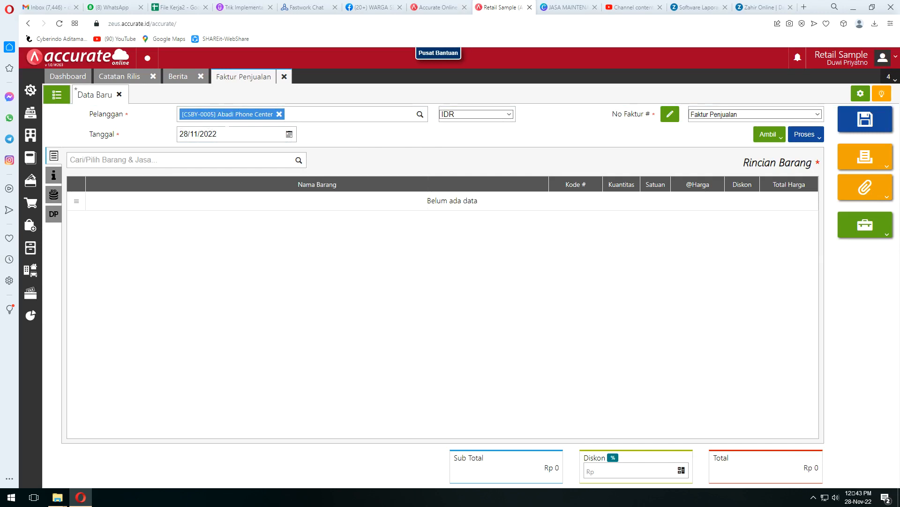
{"action": "left_click", "coordinate": [227, 133]}
{"action": "left_click", "coordinate": [375, 143]}
Add 1 PCS of Anti Gores Iphone 5 to the sales invoice at a unit price of 50,000
{"action": "left_click", "coordinate": [299, 162]}
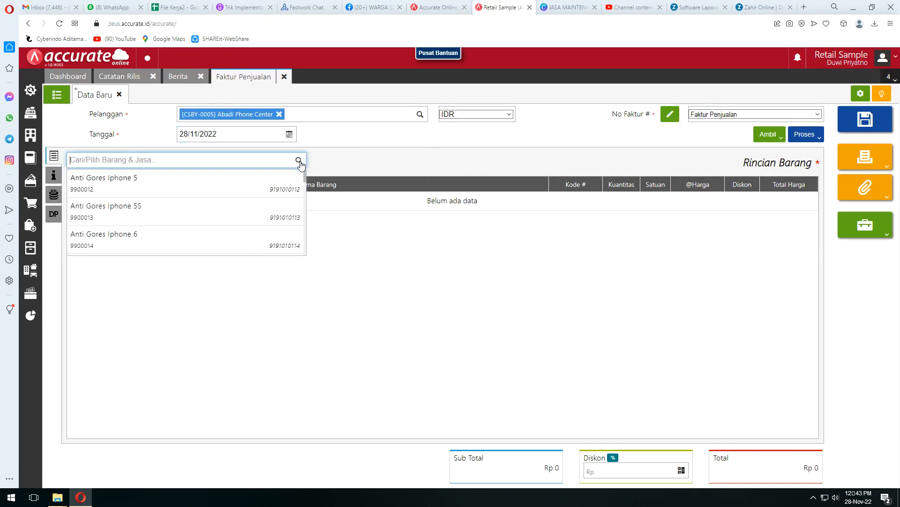
{"action": "left_click", "coordinate": [175, 198]}
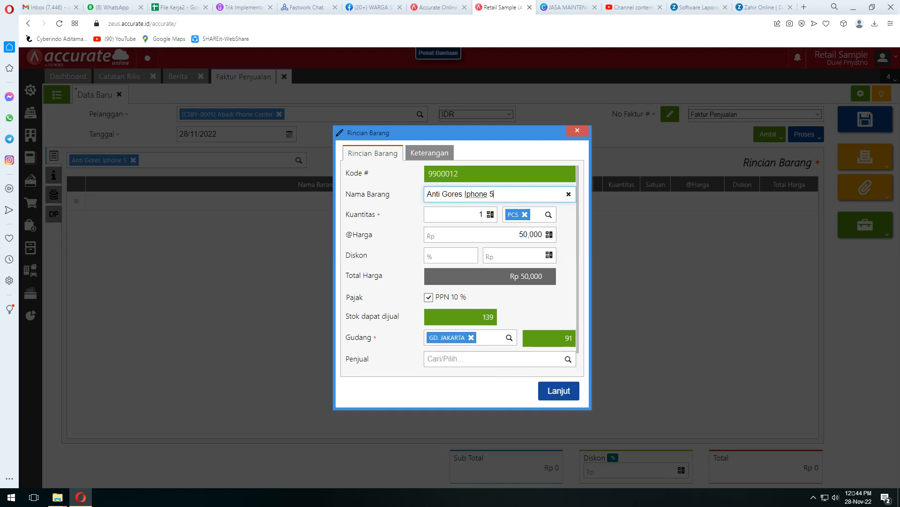
{"action": "left_click", "coordinate": [559, 392]}
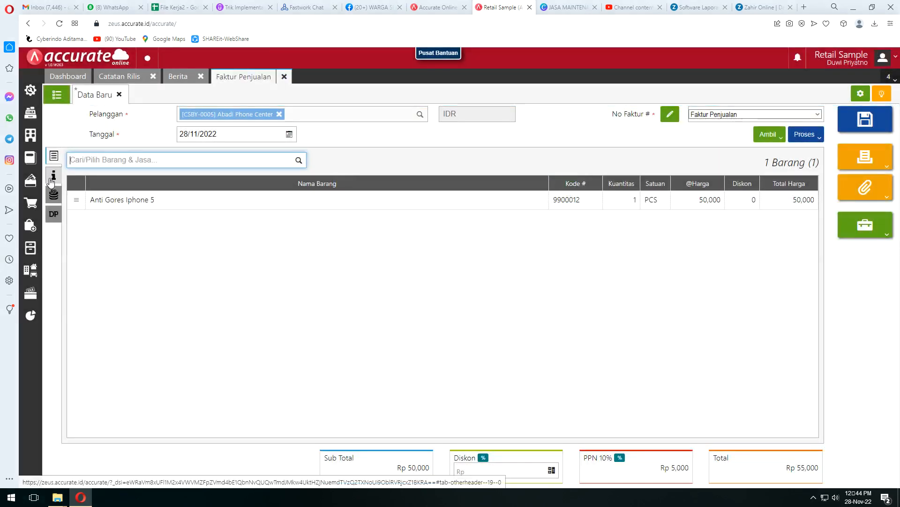
Review the sales invoice's additional information, other costs and down payments, and close the invoice without saving it
{"action": "left_click", "coordinate": [53, 179]}
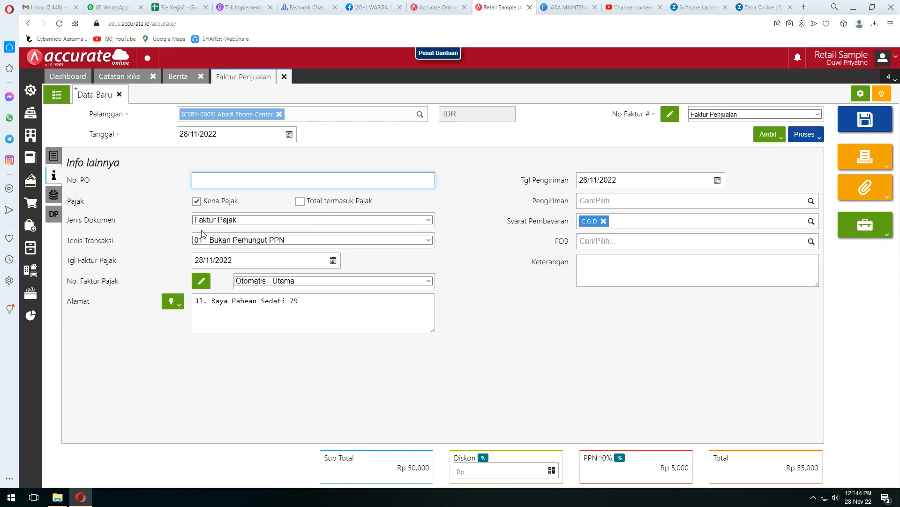
{"action": "left_click", "coordinate": [54, 194]}
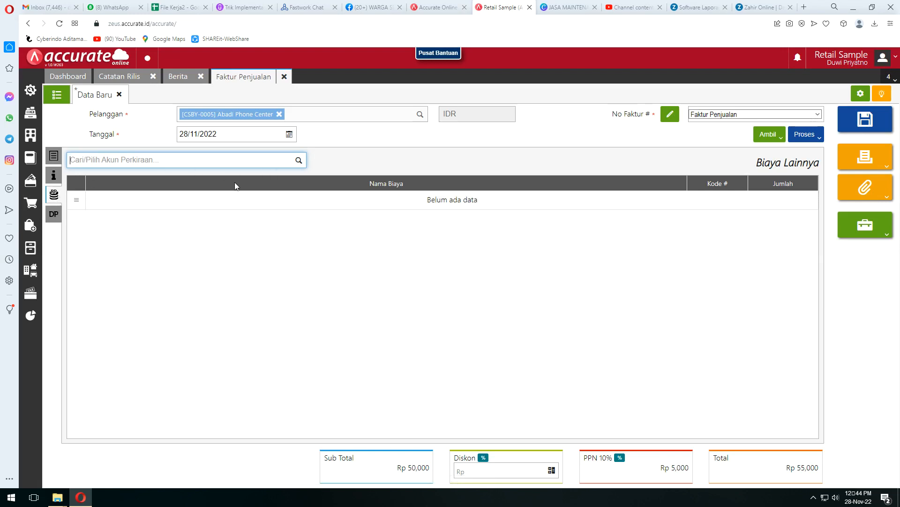
{"action": "left_click", "coordinate": [298, 160]}
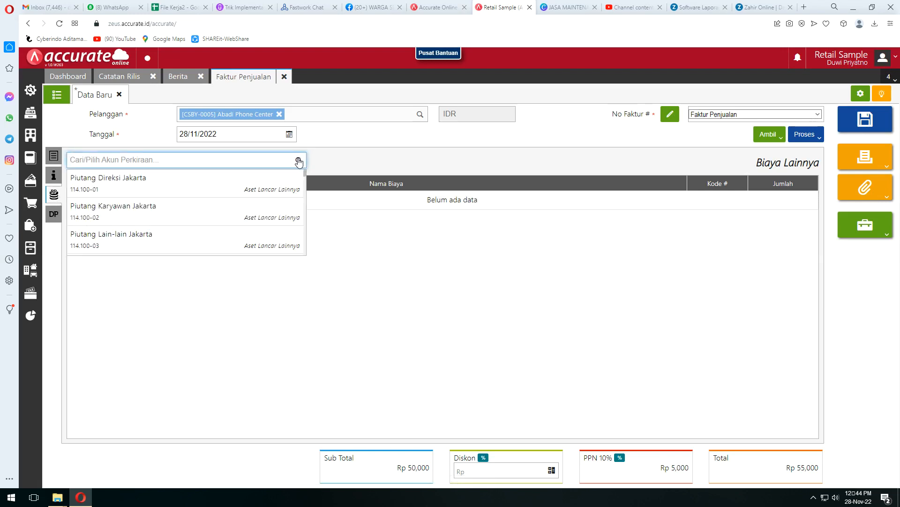
{"action": "left_click", "coordinate": [356, 164]}
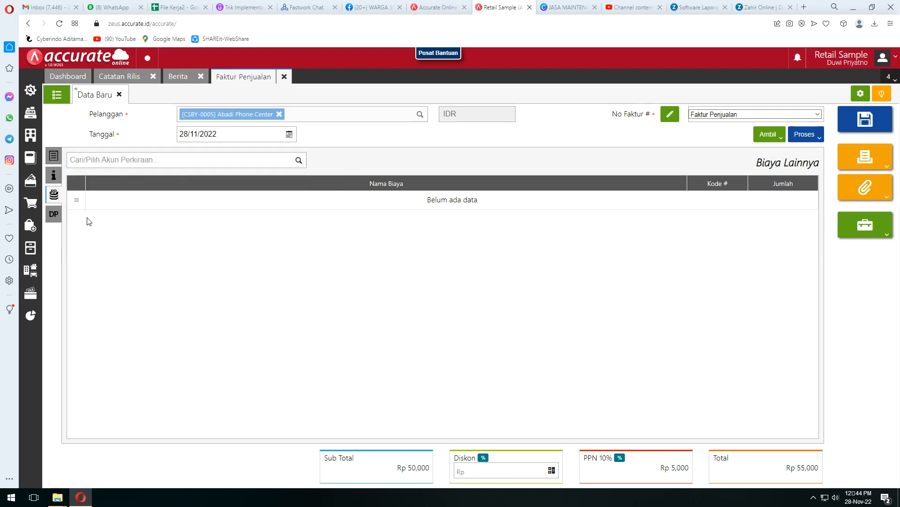
{"action": "left_click", "coordinate": [54, 215]}
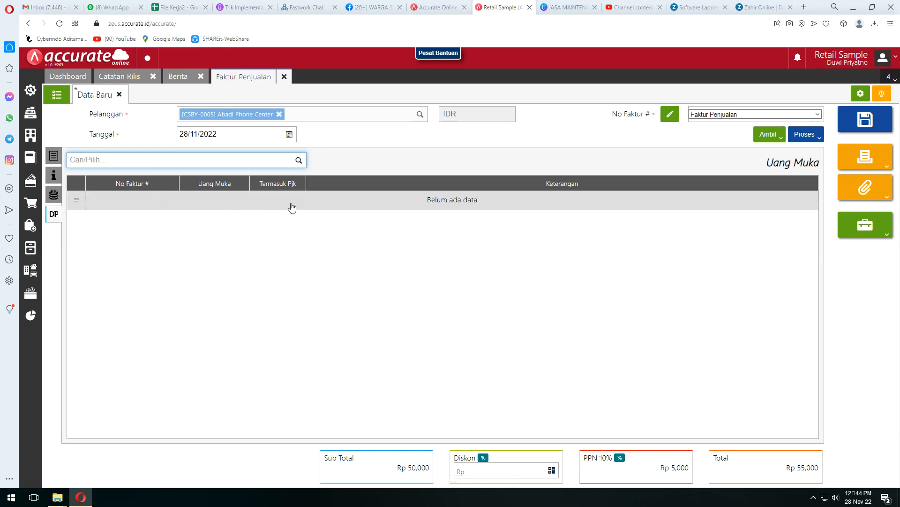
{"action": "left_click", "coordinate": [54, 156]}
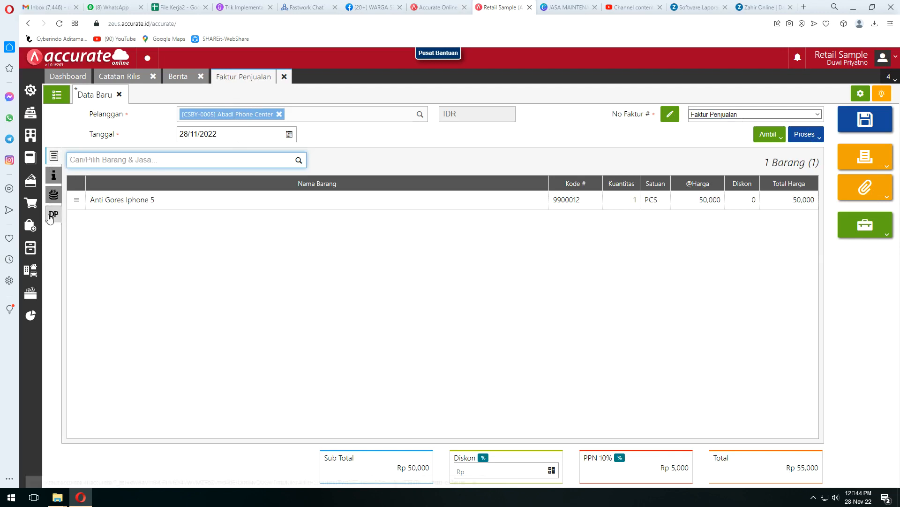
{"action": "left_click", "coordinate": [284, 76]}
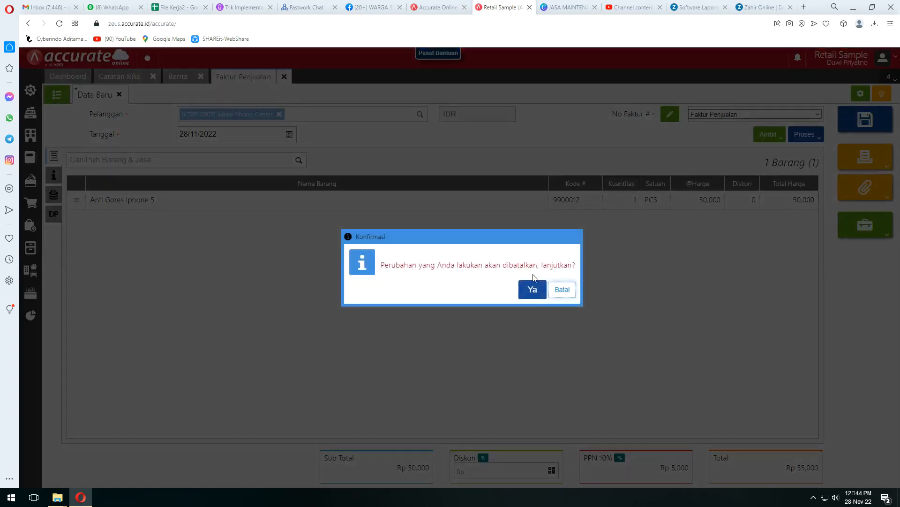
{"action": "left_click", "coordinate": [530, 289]}
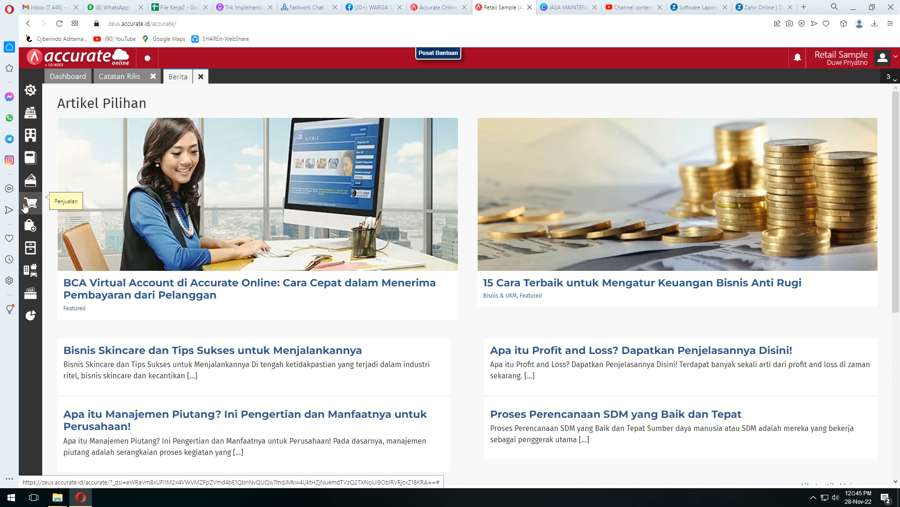
Start a new cash payment (Pembayaran) from Kas Kecil Kantor Jakarta, keeping the date 28/11/2022 and leaving the cheque number empty
{"action": "left_click", "coordinate": [31, 185]}
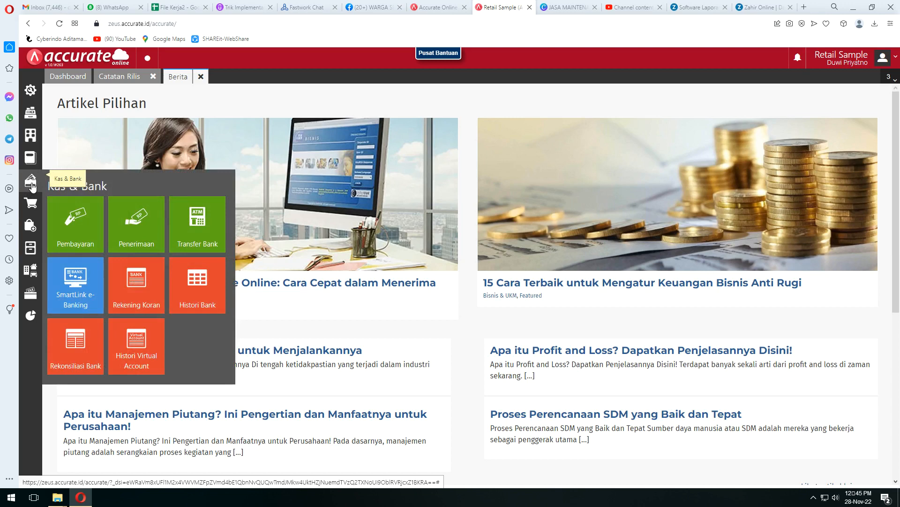
{"action": "left_click", "coordinate": [77, 229]}
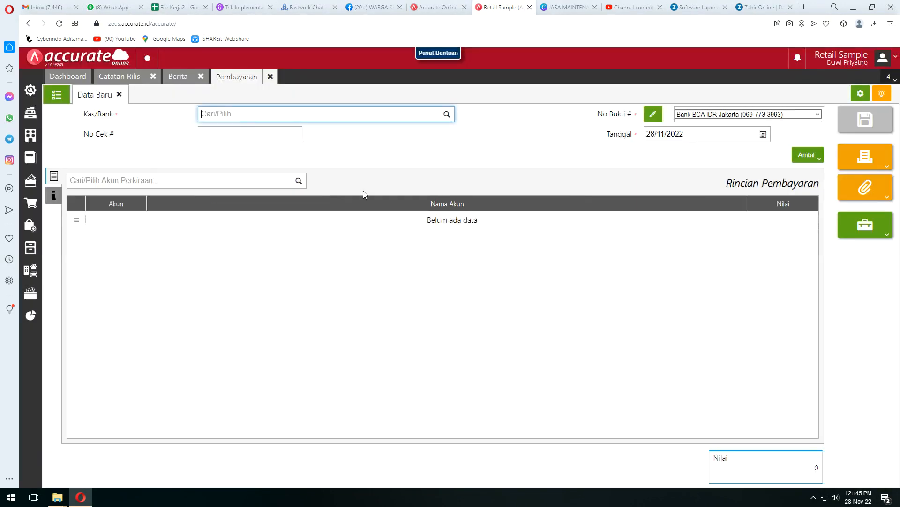
{"action": "left_click", "coordinate": [447, 115]}
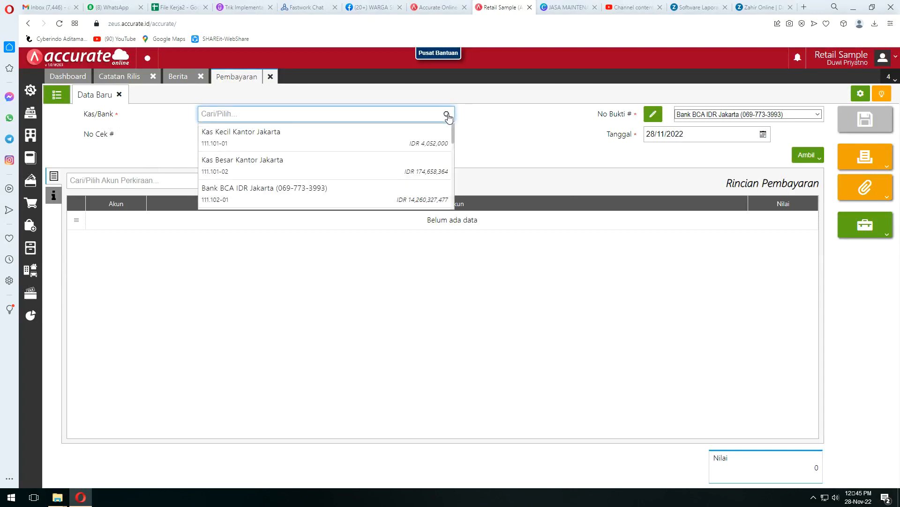
{"action": "left_click", "coordinate": [242, 140]}
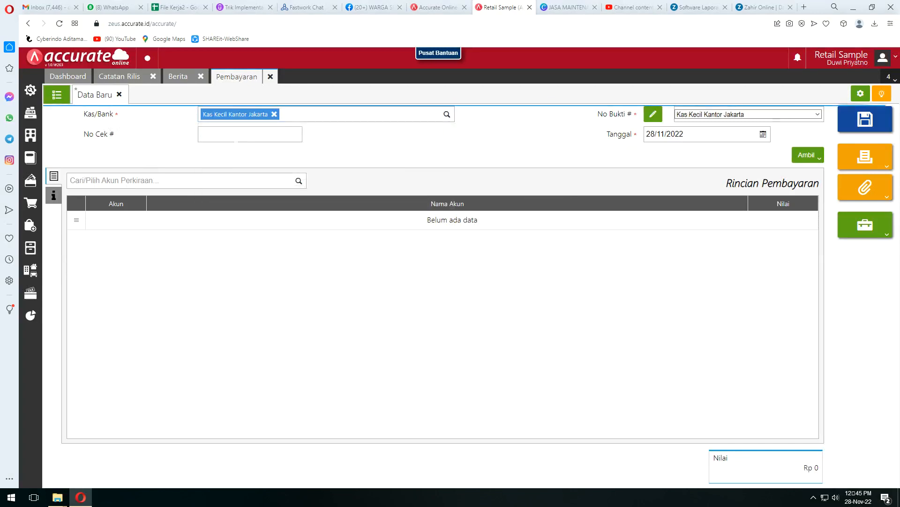
{"action": "left_click", "coordinate": [763, 134]}
{"action": "left_click", "coordinate": [669, 237]}
{"action": "left_click", "coordinate": [235, 135]}
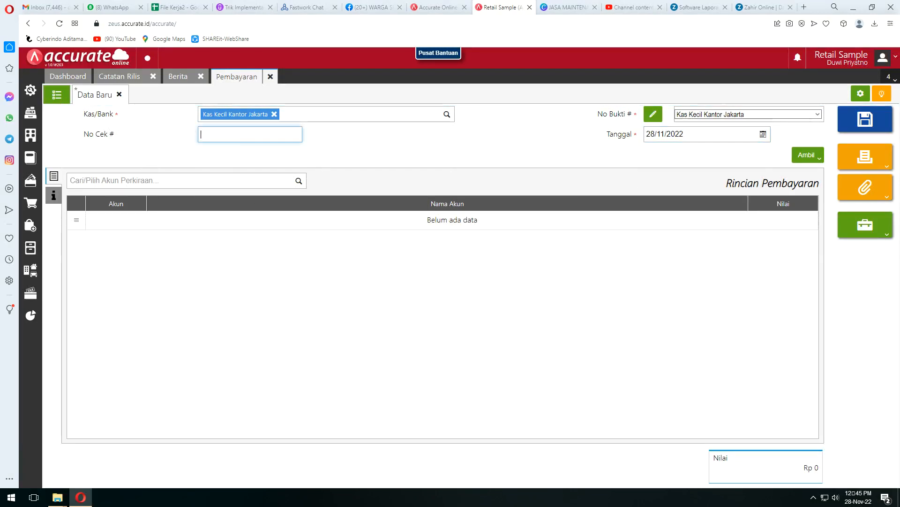
Add the account Beban Gaji Umum & Admin to the payment with a value of 5,000,000 and no department
{"action": "left_click", "coordinate": [300, 182]}
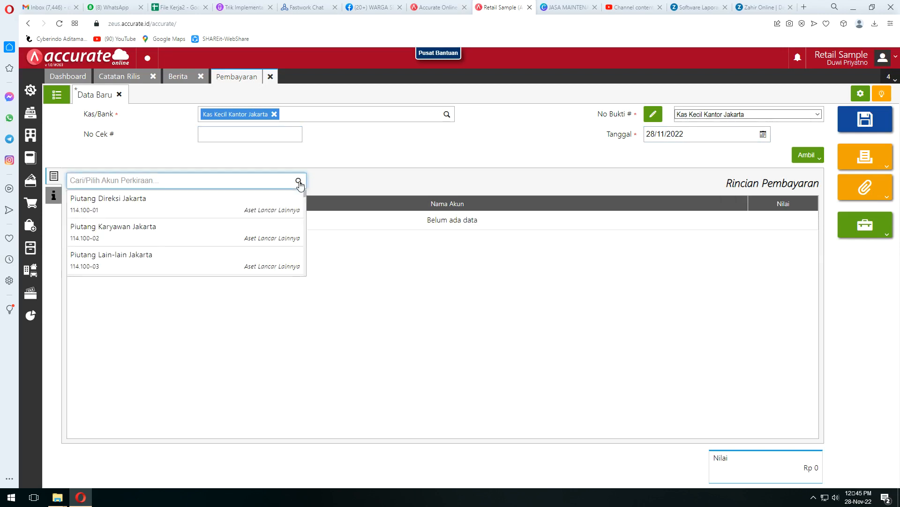
{"action": "type", "text": "beban gaji"}
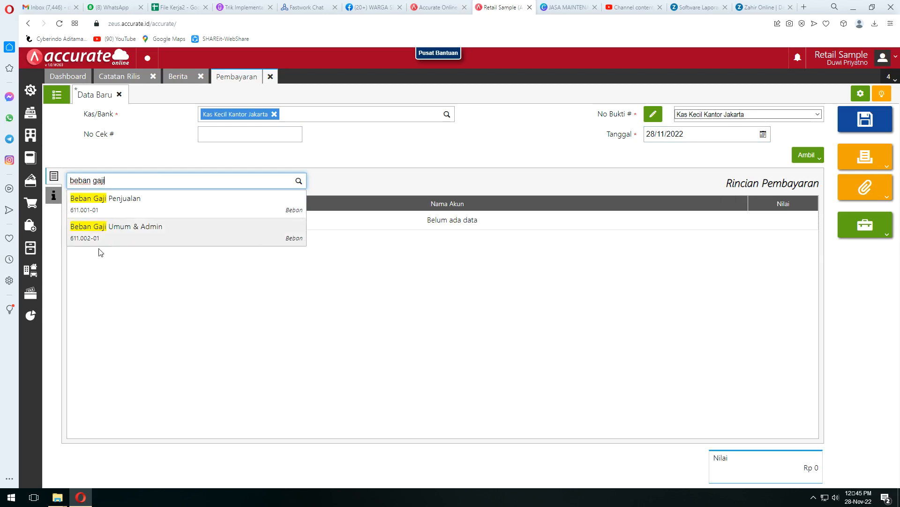
{"action": "left_click", "coordinate": [120, 236]}
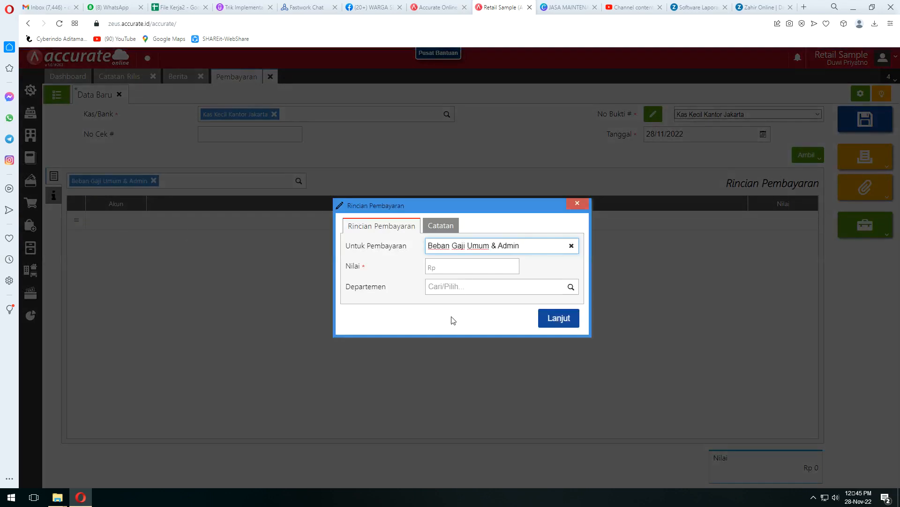
{"action": "left_click", "coordinate": [450, 270]}
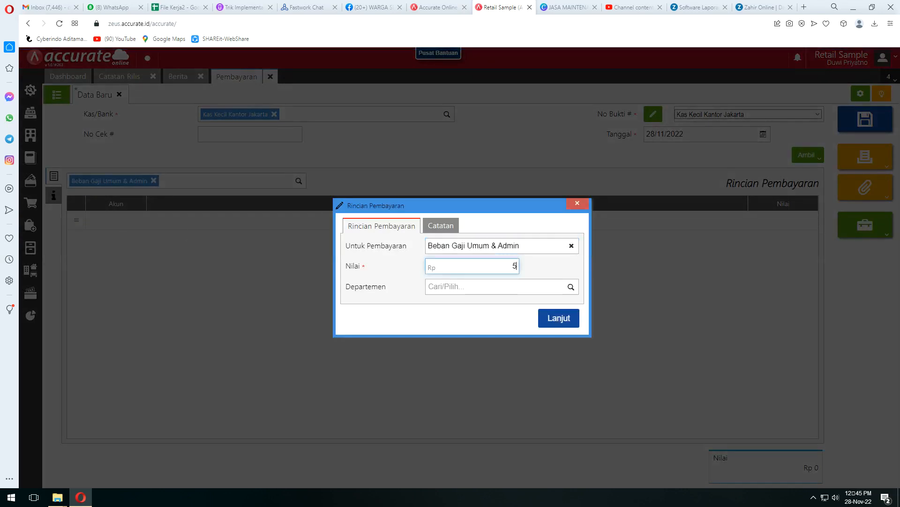
{"action": "key", "text": "Tab"}
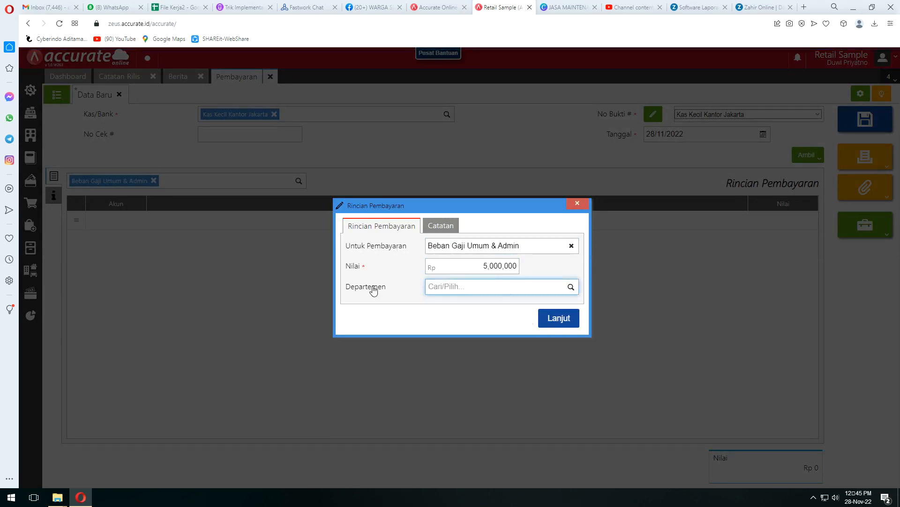
{"action": "left_click", "coordinate": [572, 288]}
{"action": "left_click", "coordinate": [540, 208]}
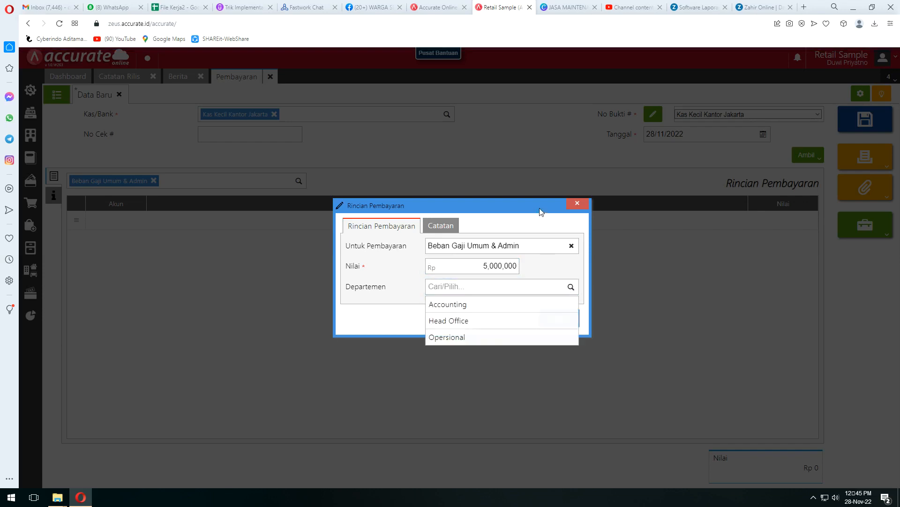
{"action": "left_click", "coordinate": [564, 318]}
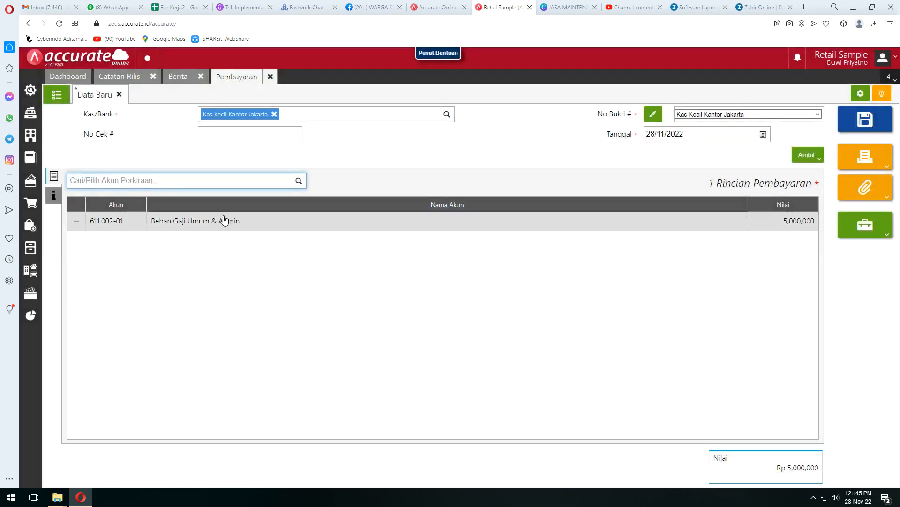
Review the payment's note and recipient fields, and close the payment without saving it
{"action": "left_click", "coordinate": [53, 195]}
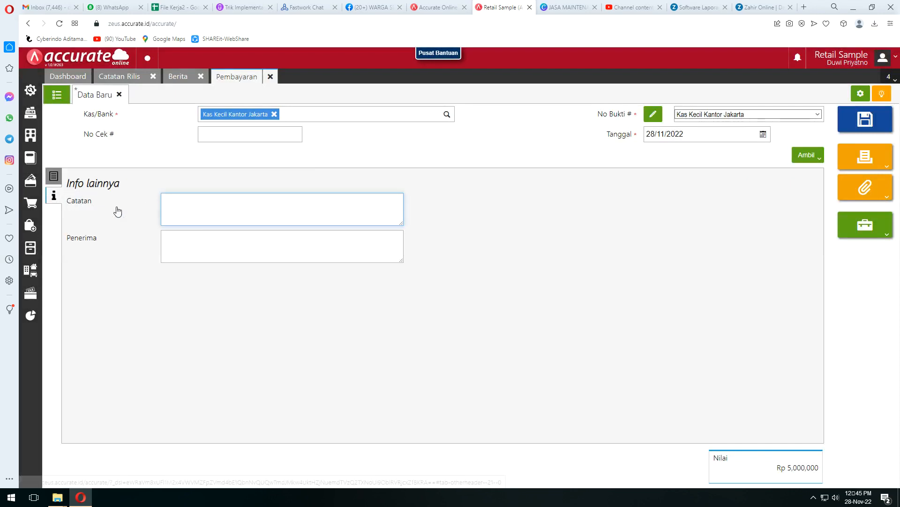
{"action": "left_click", "coordinate": [53, 176]}
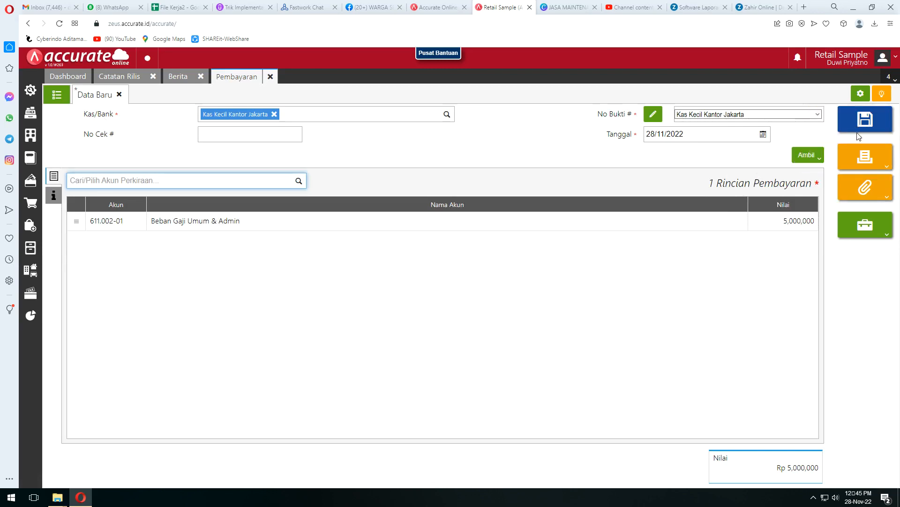
{"action": "left_click", "coordinate": [270, 77]}
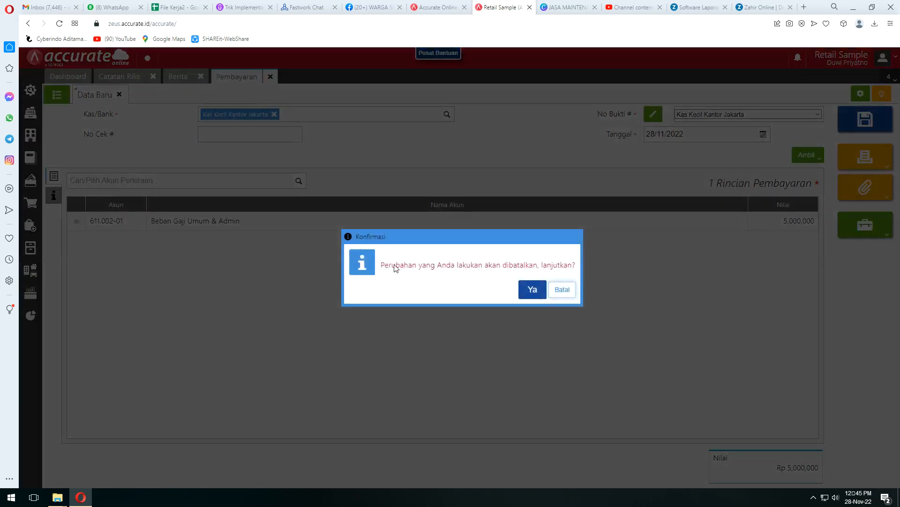
{"action": "left_click", "coordinate": [533, 289]}
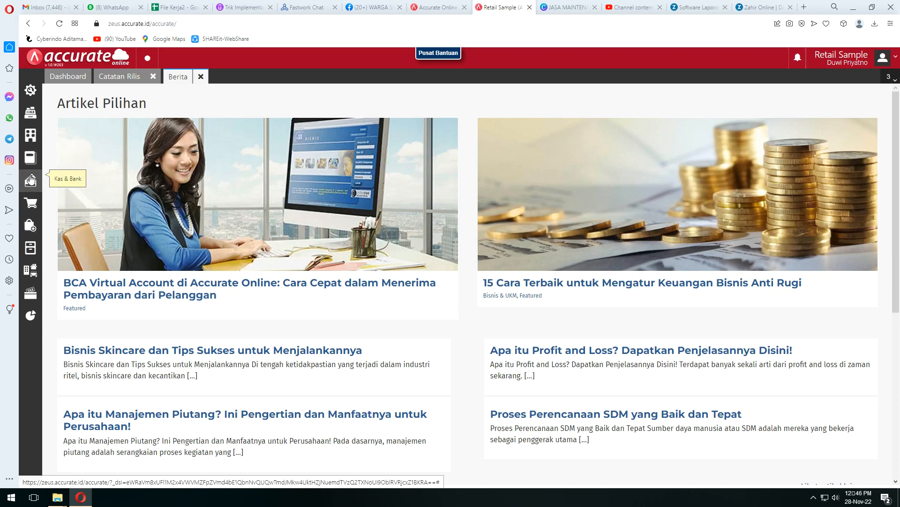
Start a new general journal (Jurnal Umum) dated 28/11/2022 and add Kas Kecil Kantor Jakarta with a debit of 100,000
{"action": "left_click", "coordinate": [30, 160]}
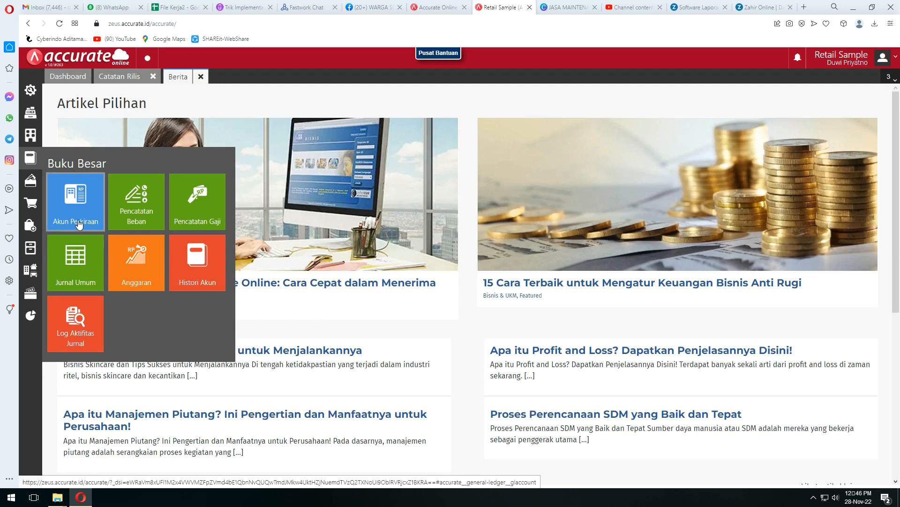
{"action": "left_click", "coordinate": [27, 163]}
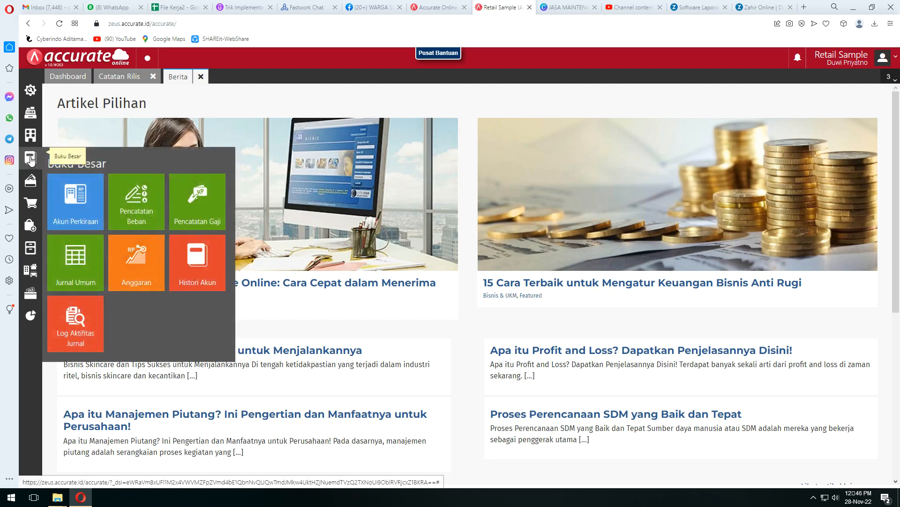
{"action": "left_click", "coordinate": [76, 271]}
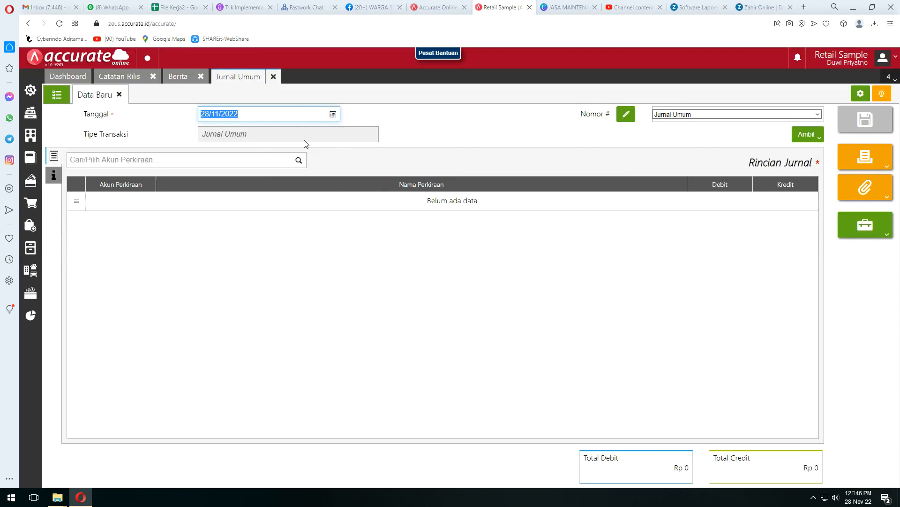
{"action": "left_click", "coordinate": [298, 160]}
{"action": "left_click", "coordinate": [299, 160]}
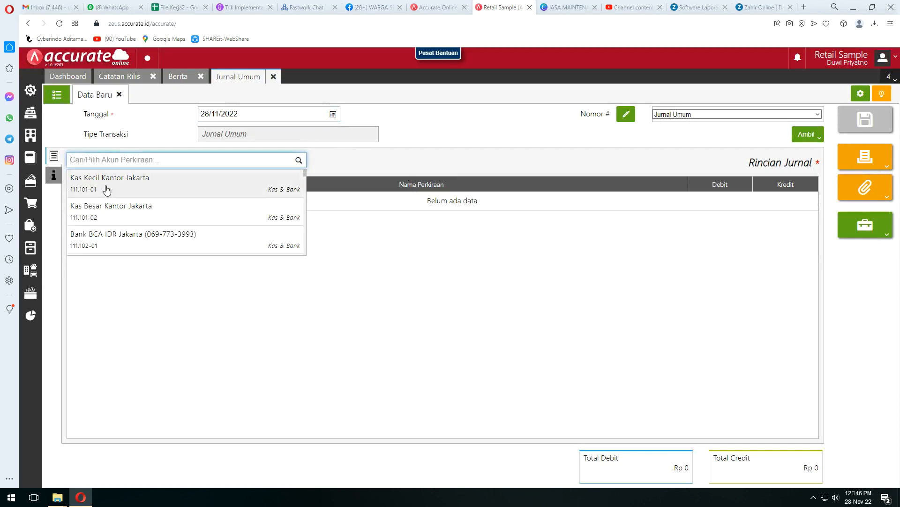
{"action": "left_click", "coordinate": [209, 189]}
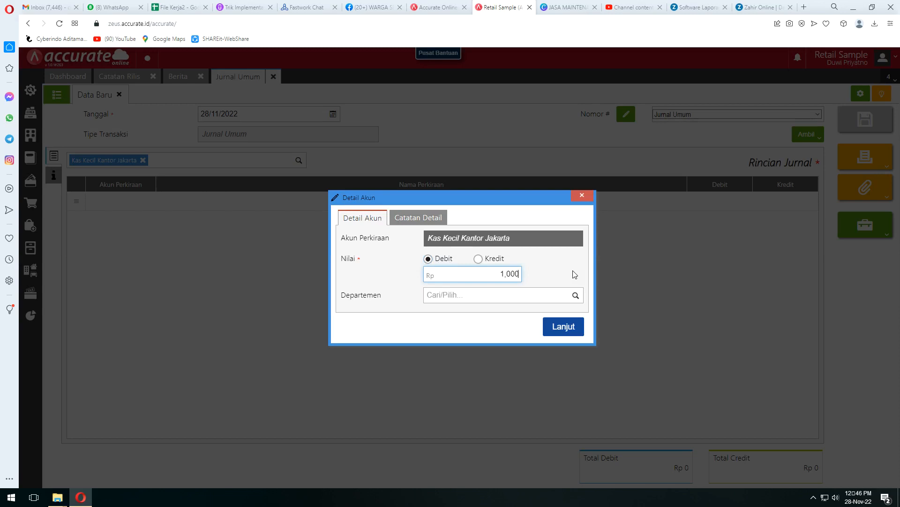
{"action": "left_click", "coordinate": [562, 326]}
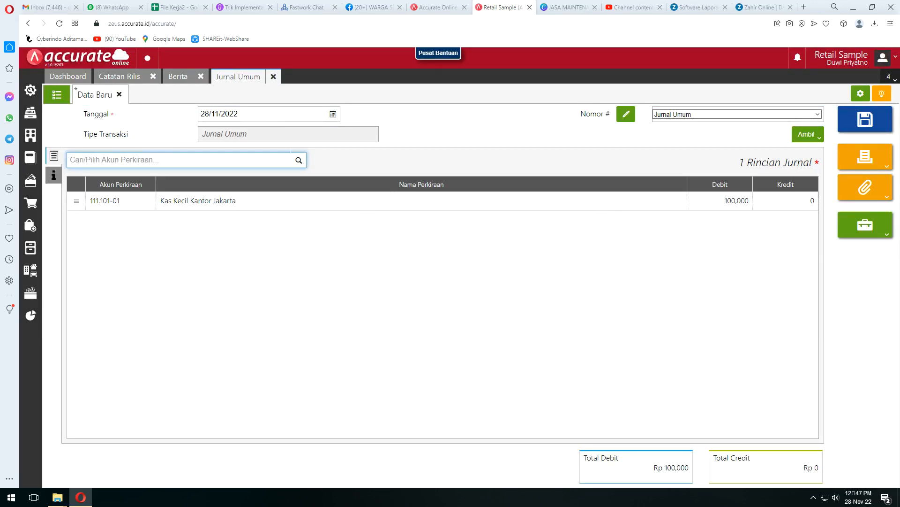
Add Pendapatan Diluar Usaha Lainnya to the journal with a credit of 100,000, and close the journal without saving it
{"action": "left_click", "coordinate": [298, 161]}
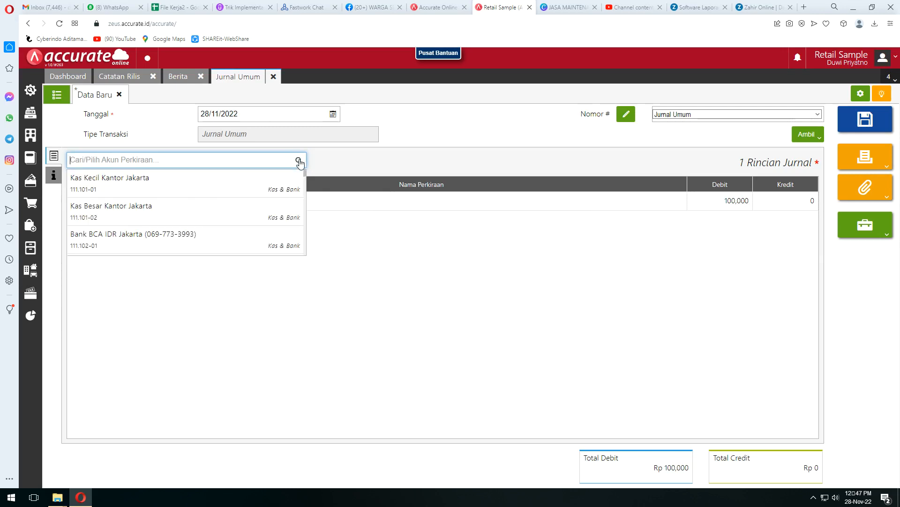
{"action": "type", "text": "penda"}
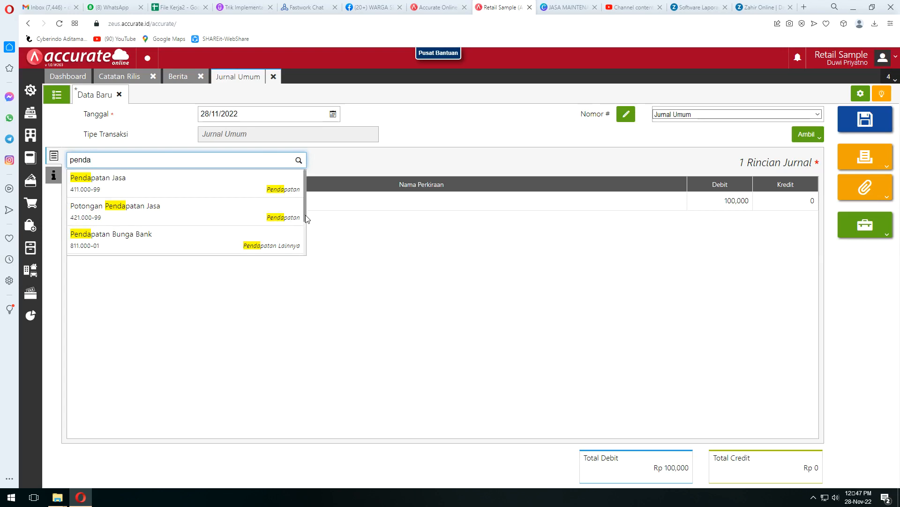
{"action": "scroll", "coordinate": [306, 225], "scroll_direction": "down", "scroll_amount": 1}
{"action": "scroll", "coordinate": [306, 232], "scroll_direction": "down", "scroll_amount": 3}
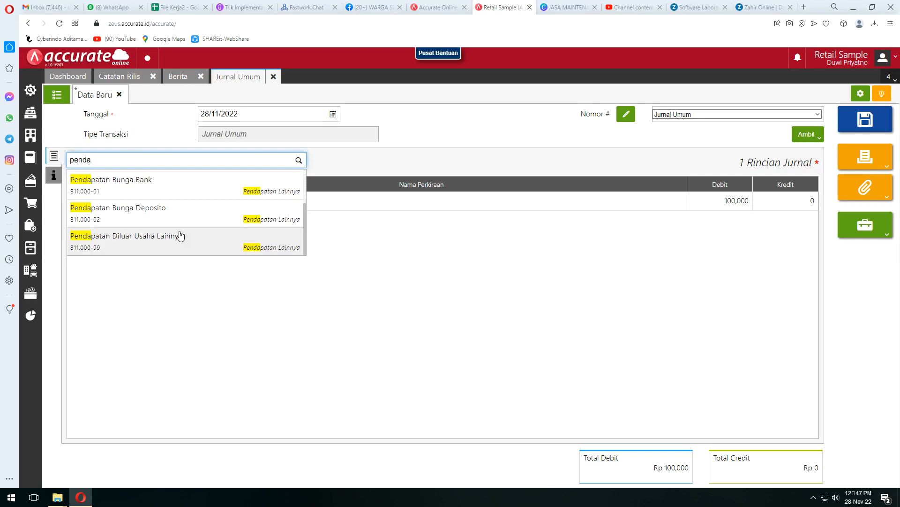
{"action": "left_click", "coordinate": [179, 235]}
{"action": "left_click", "coordinate": [568, 331]}
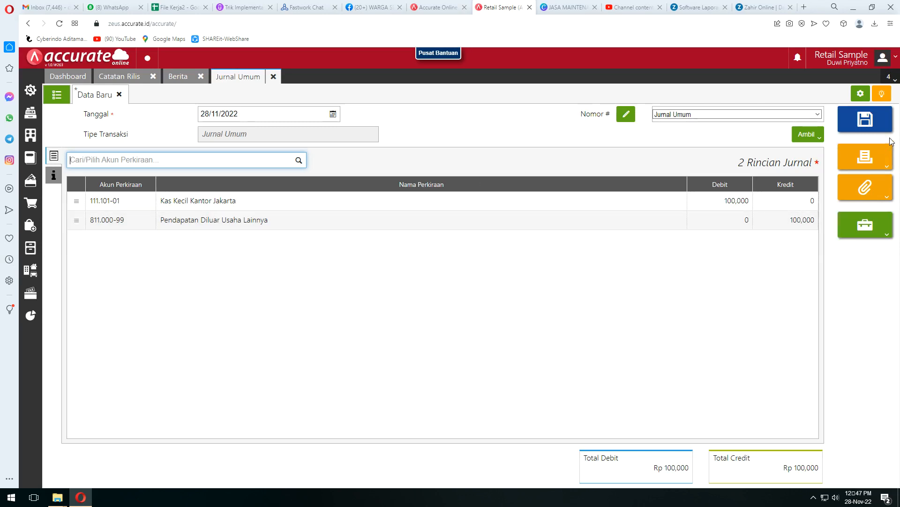
{"action": "left_click", "coordinate": [273, 76]}
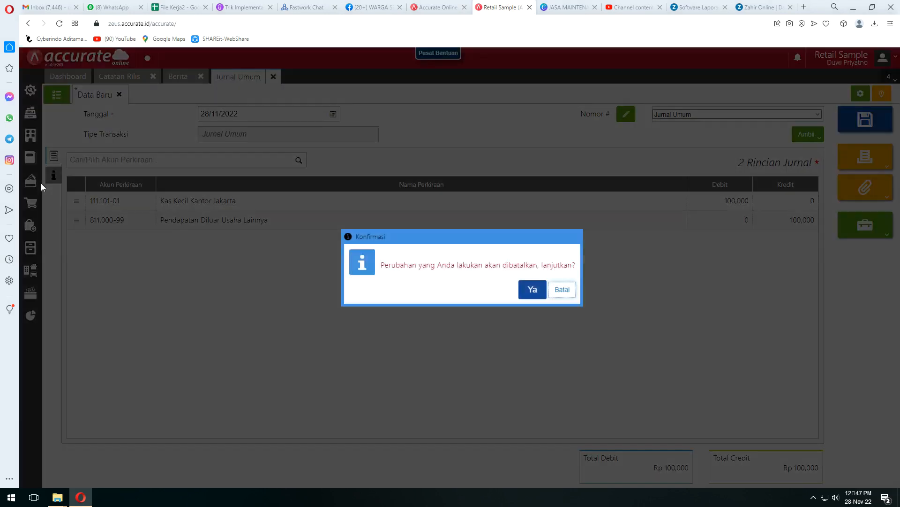
{"action": "left_click", "coordinate": [533, 289]}
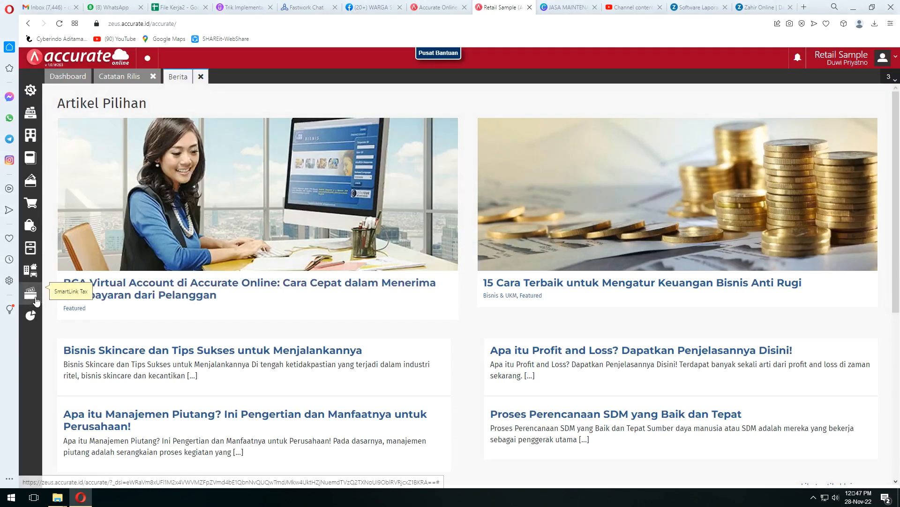
Generate the Laba/Rugi (Standar) report for 01/11/2022 to 28/11/2022 including zero-balance data, and review its income and expense sections
{"action": "left_click", "coordinate": [32, 314]}
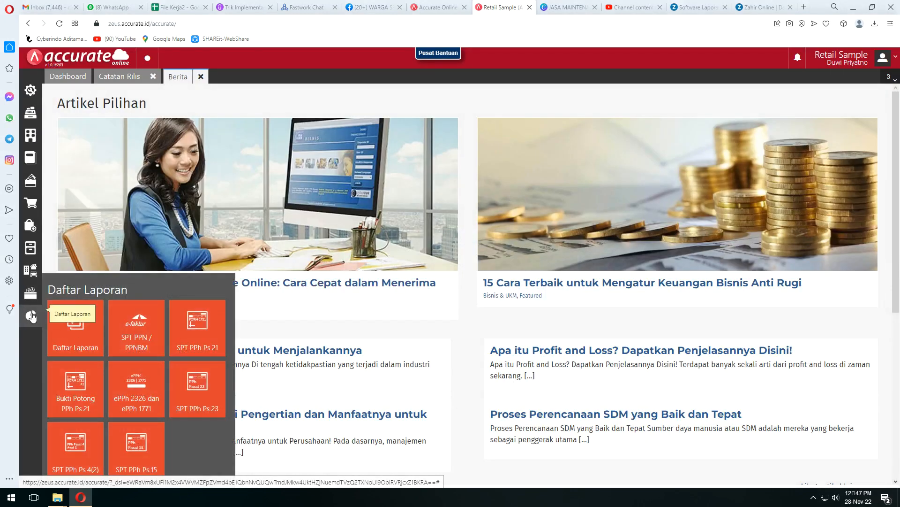
{"action": "left_click", "coordinate": [72, 322]}
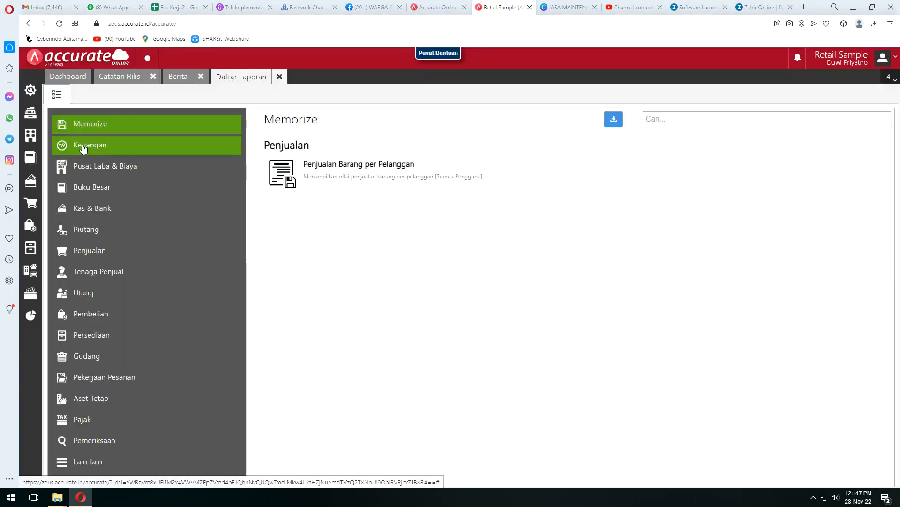
{"action": "left_click", "coordinate": [84, 148]}
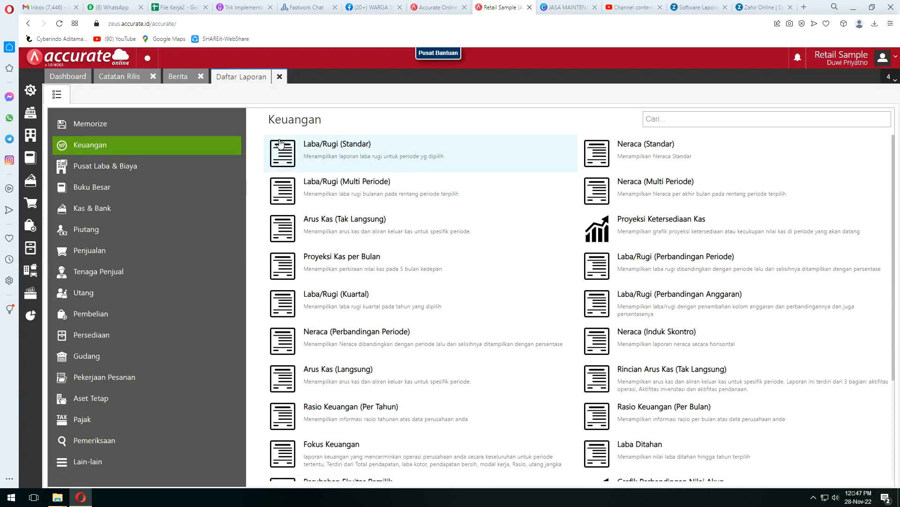
{"action": "left_click", "coordinate": [352, 155]}
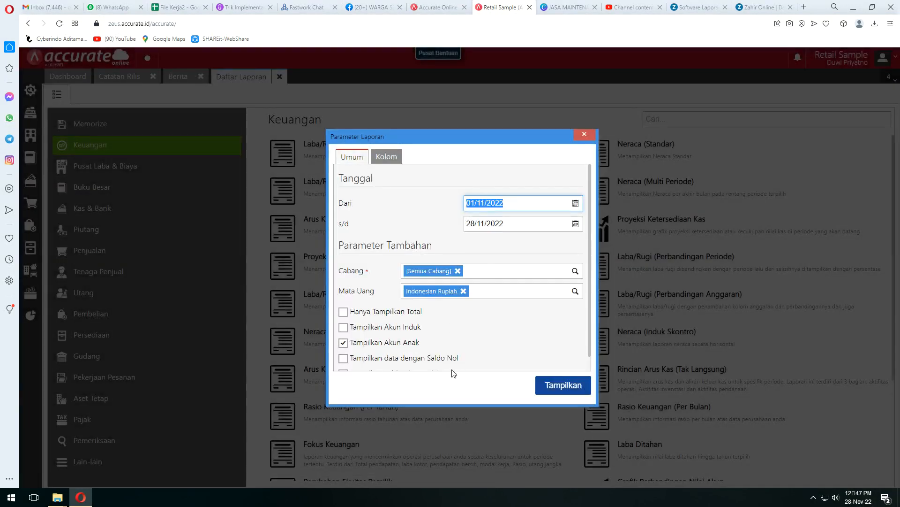
{"action": "scroll", "coordinate": [448, 338], "scroll_direction": "down", "scroll_amount": 1}
{"action": "left_click", "coordinate": [398, 343]}
{"action": "left_click", "coordinate": [558, 386]}
{"action": "scroll", "coordinate": [511, 300], "scroll_direction": "down", "scroll_amount": 3}
{"action": "scroll", "coordinate": [511, 218], "scroll_direction": "up", "scroll_amount": 3}
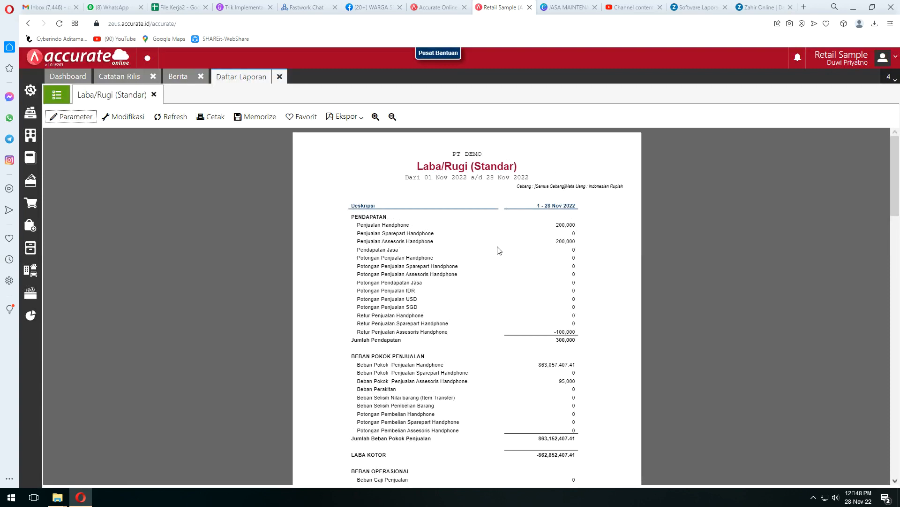
{"action": "scroll", "coordinate": [501, 249], "scroll_direction": "down", "scroll_amount": 10}
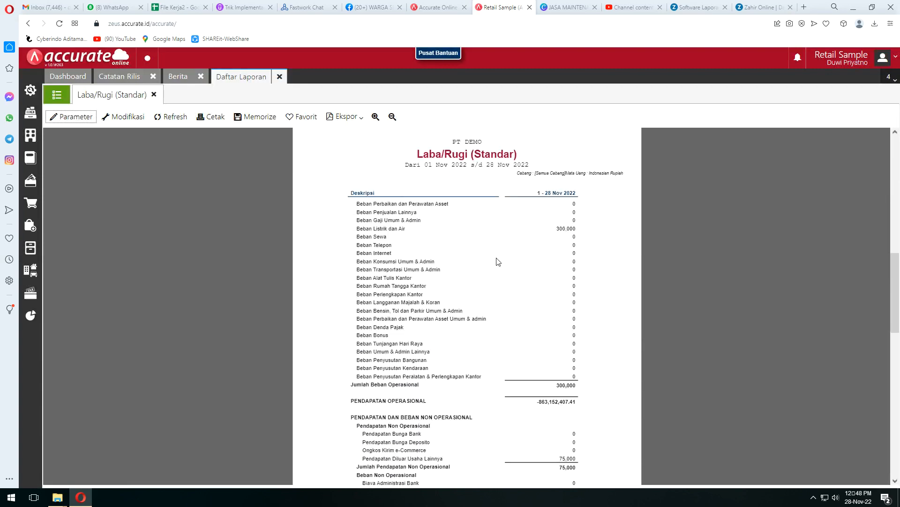
{"action": "scroll", "coordinate": [498, 249], "scroll_direction": "up", "scroll_amount": 8}
{"action": "scroll", "coordinate": [494, 250], "scroll_direction": "up", "scroll_amount": 2}
Generate the Neraca (Standar) report as of 28/11/2022 including zero-balance data, and check its export formats before closing the reports
{"action": "left_click", "coordinate": [57, 95]}
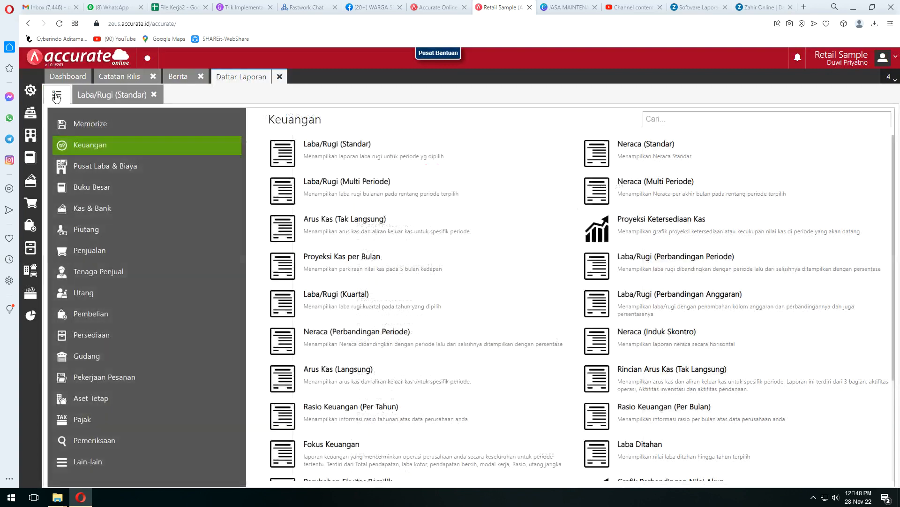
{"action": "left_click", "coordinate": [651, 156]}
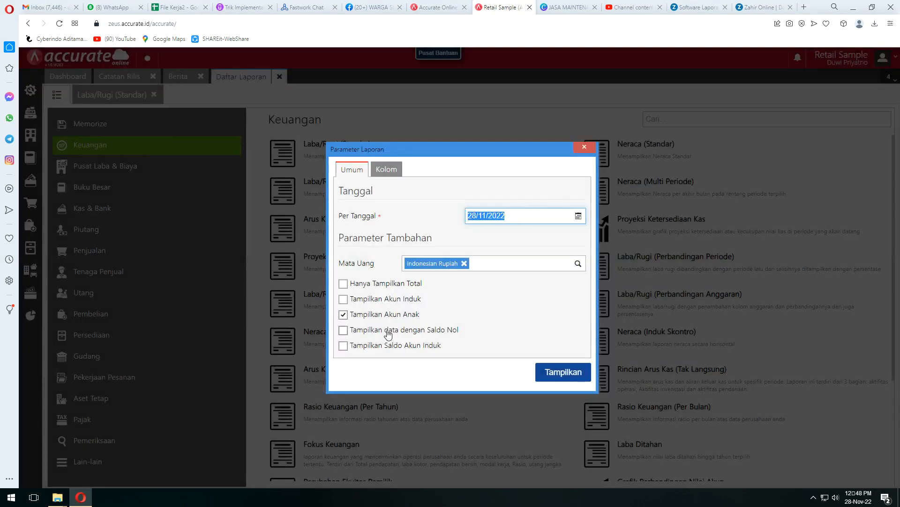
{"action": "left_click", "coordinate": [385, 330]}
{"action": "left_click", "coordinate": [555, 371]}
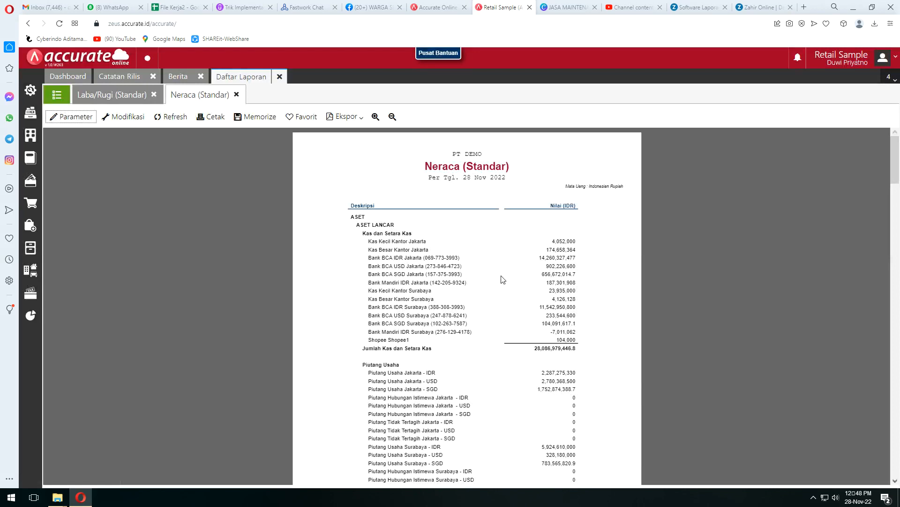
{"action": "scroll", "coordinate": [503, 279], "scroll_direction": "down", "scroll_amount": 15}
{"action": "scroll", "coordinate": [508, 285], "scroll_direction": "up", "scroll_amount": 15}
{"action": "left_click", "coordinate": [346, 117]}
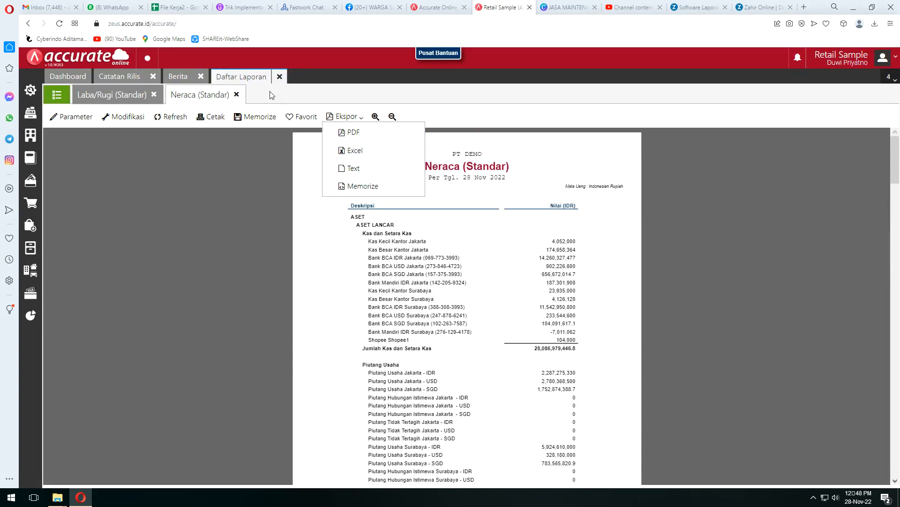
{"action": "left_click", "coordinate": [280, 76]}
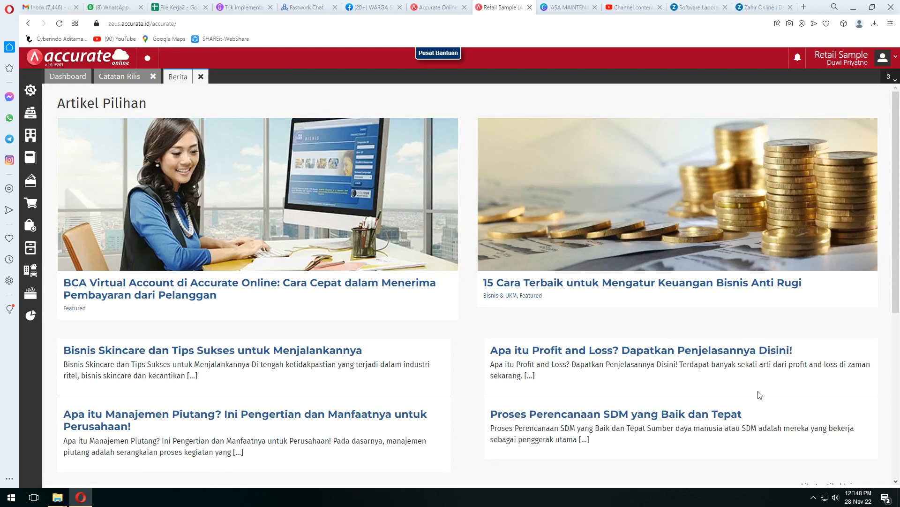
{"action": "left_click", "coordinate": [814, 498]}
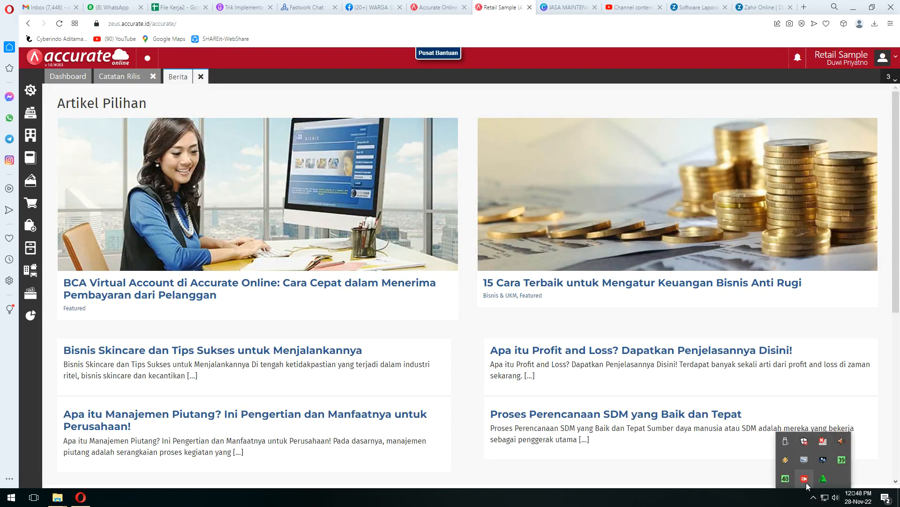